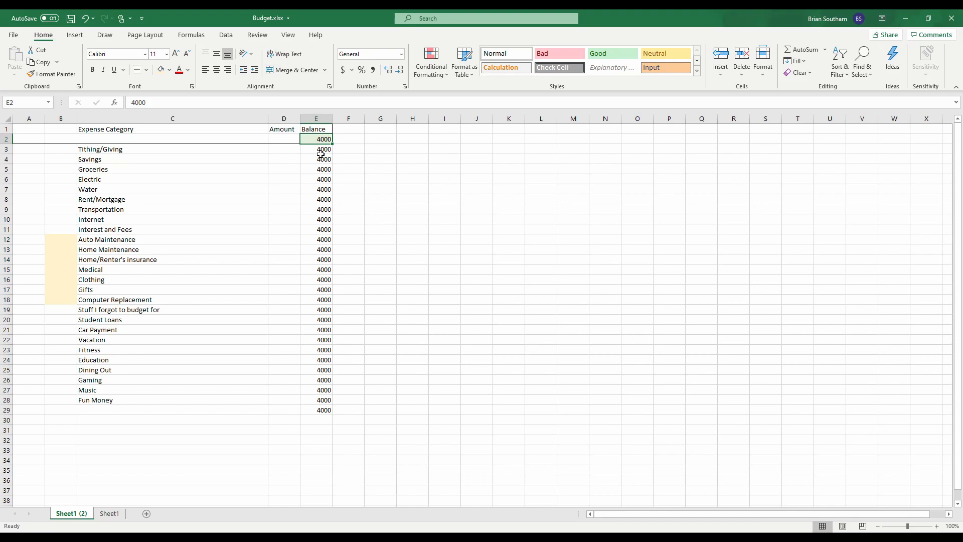
Enter budget amounts of 400 for Tithing/Giving and 600 for Savings in the Amount column.
click(282, 150)
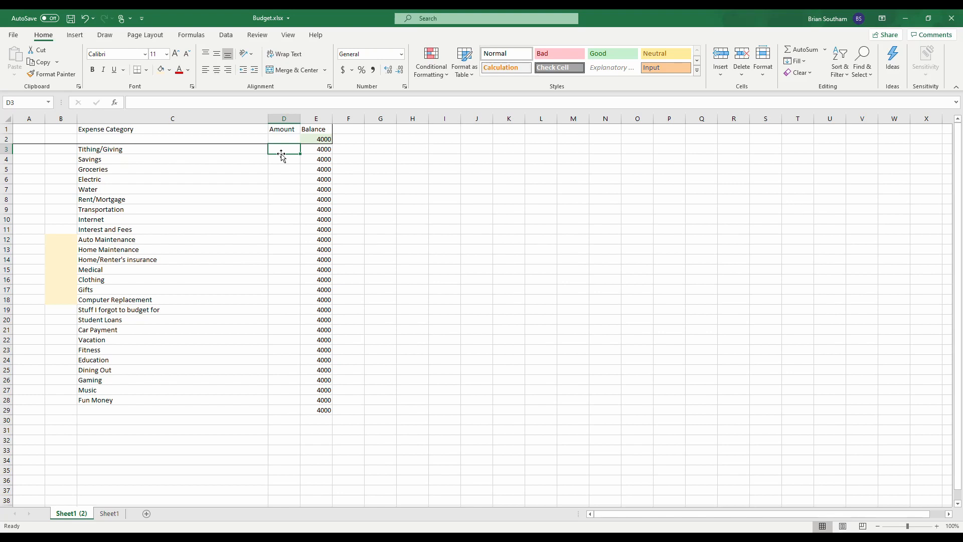
text(4)
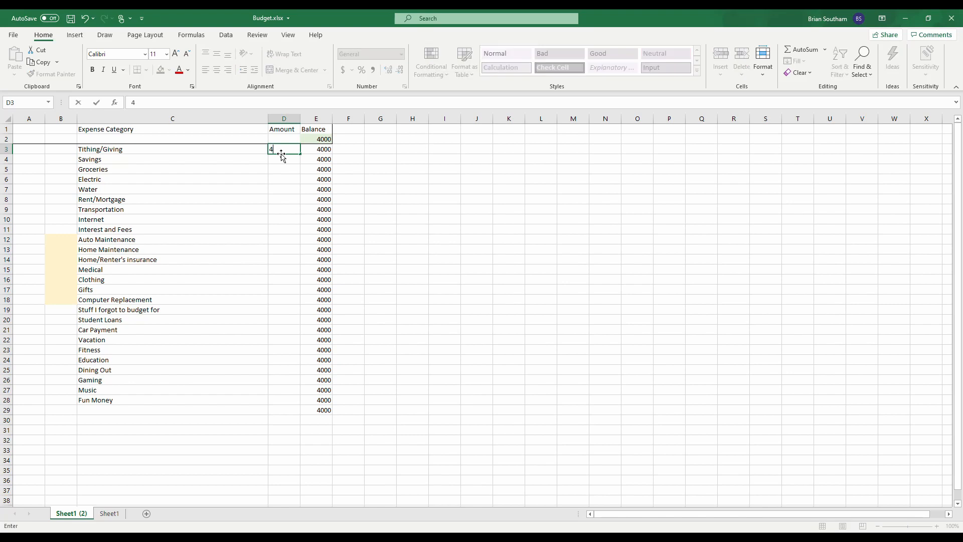
text(00)
key(Return)
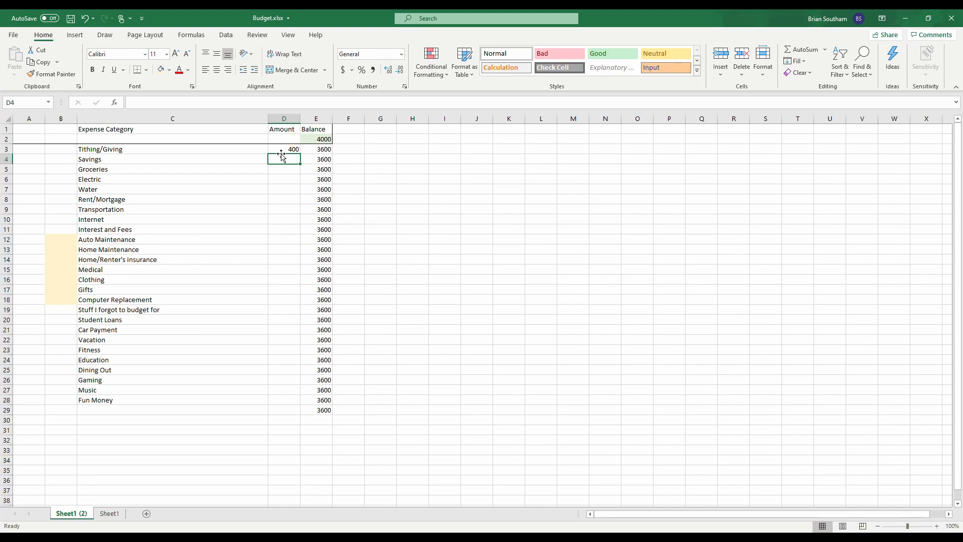
text(600)
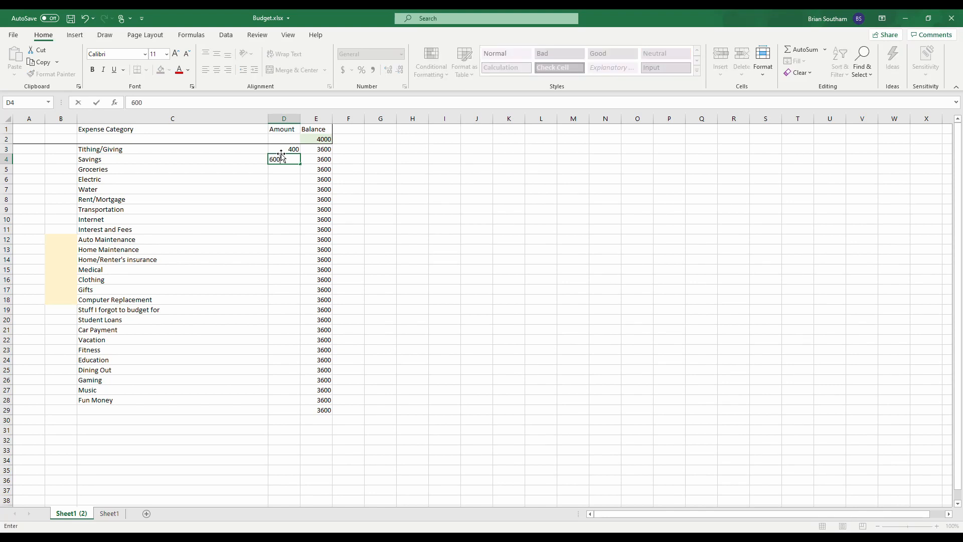
key(Return)
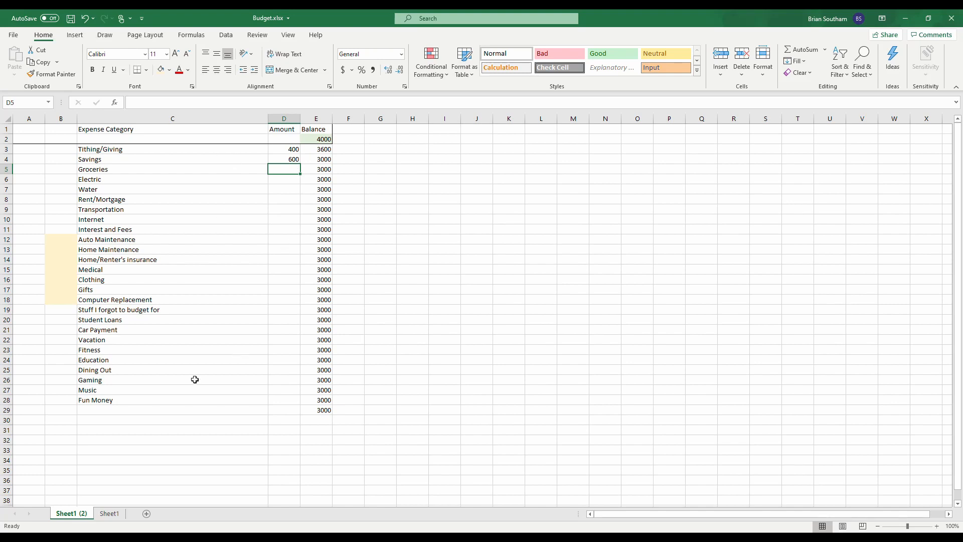
Copy the amounts from Groceries downward (D5:D29) on Sheet1 into the same cells of Sheet1 (2).
click(109, 513)
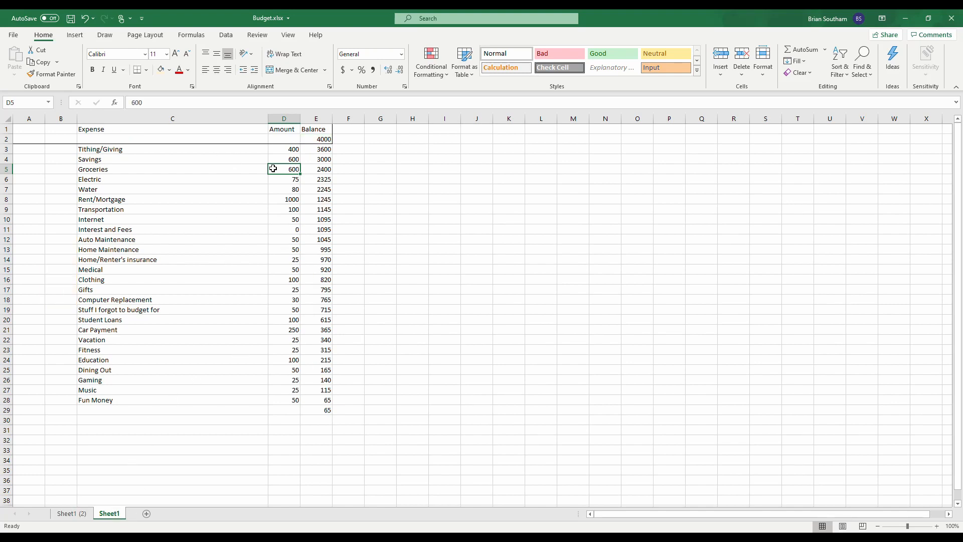
drag(279, 169, 293, 409)
key(ctrl+c)
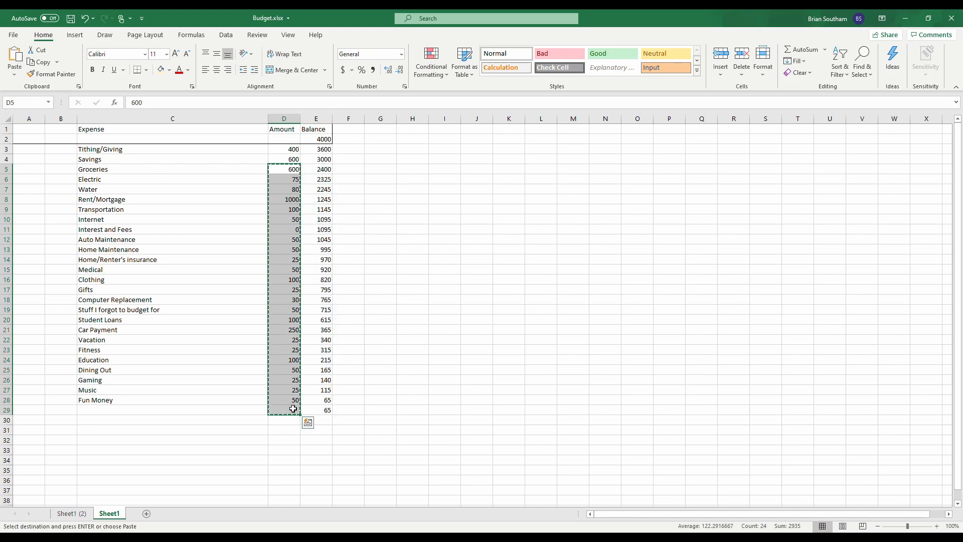
click(89, 514)
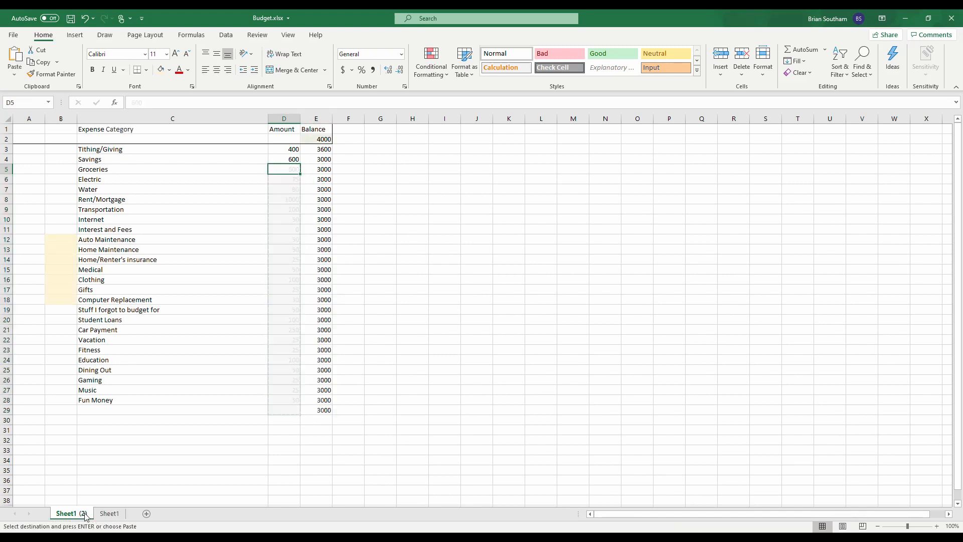
key(ctrl+v)
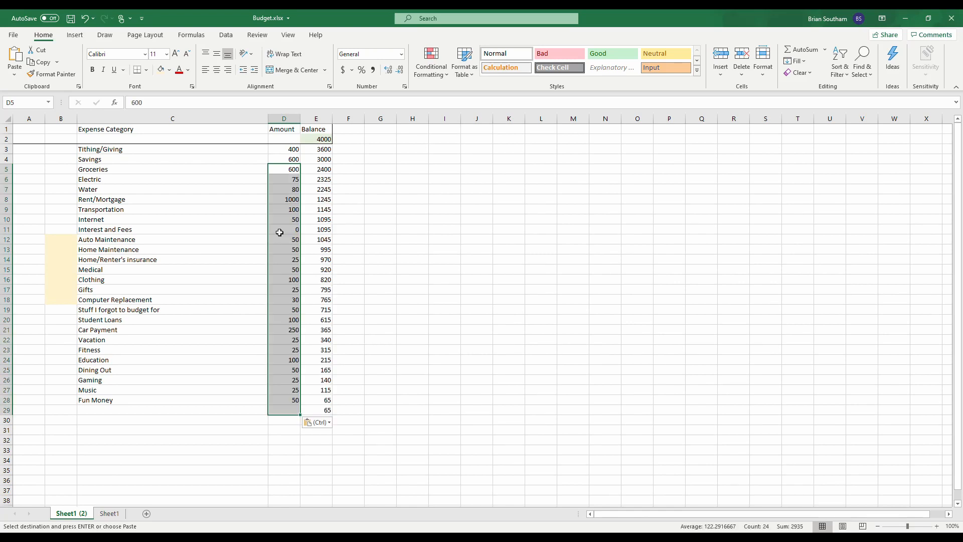
click(376, 266)
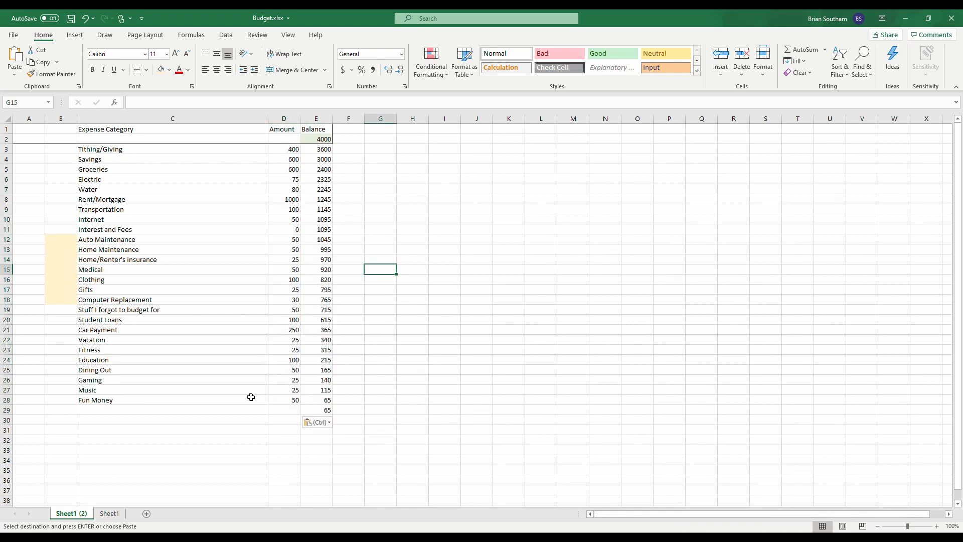
Set the amount for "Stuff I forgot to budget for" to 115.
click(326, 409)
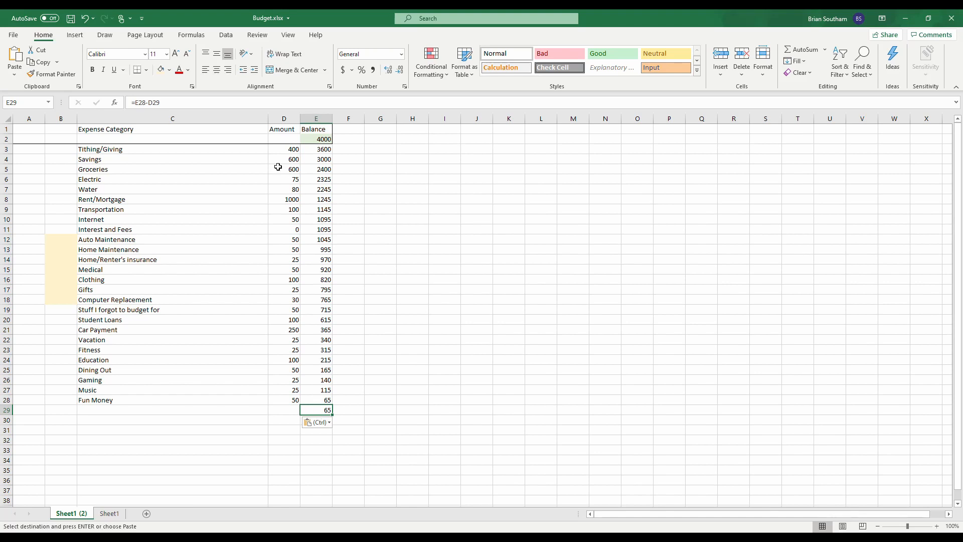
click(280, 311)
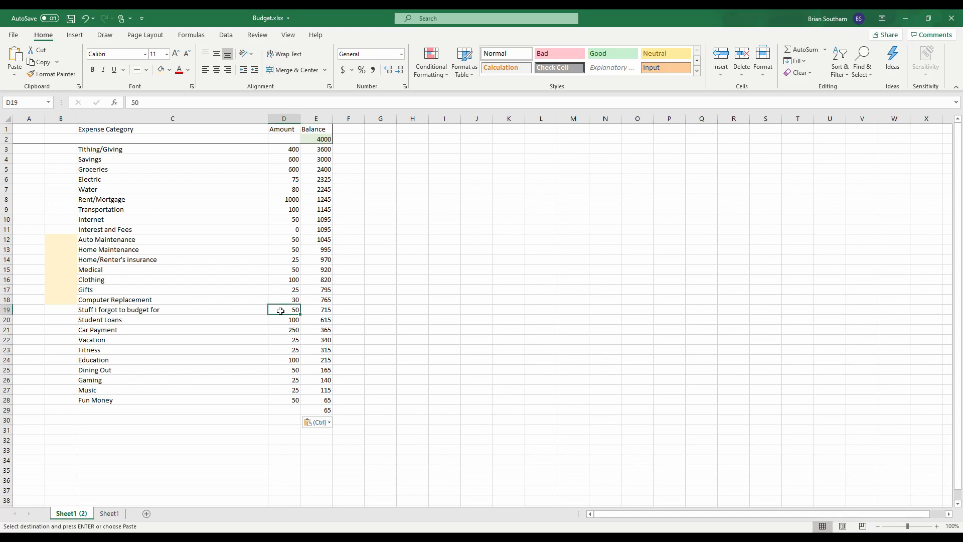
text(115)
key(Return)
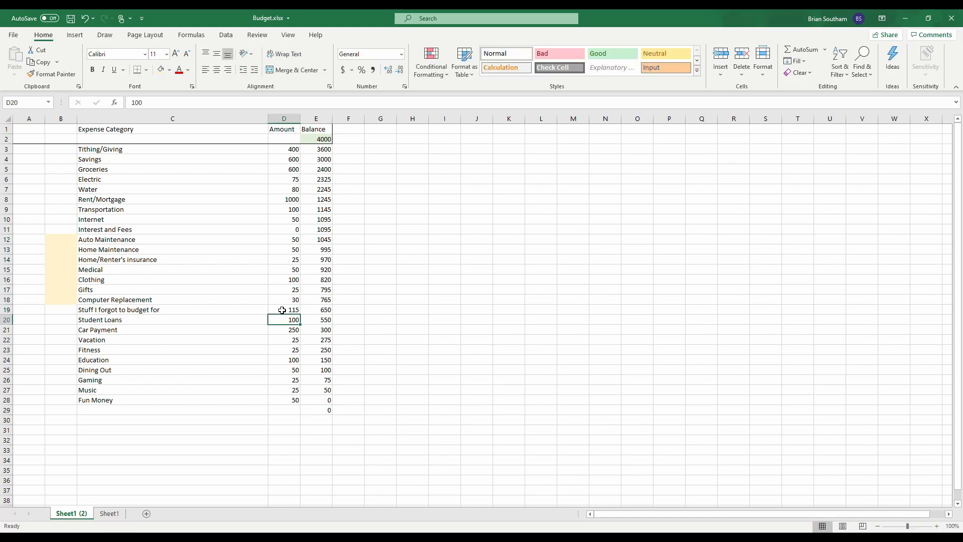
click(281, 311)
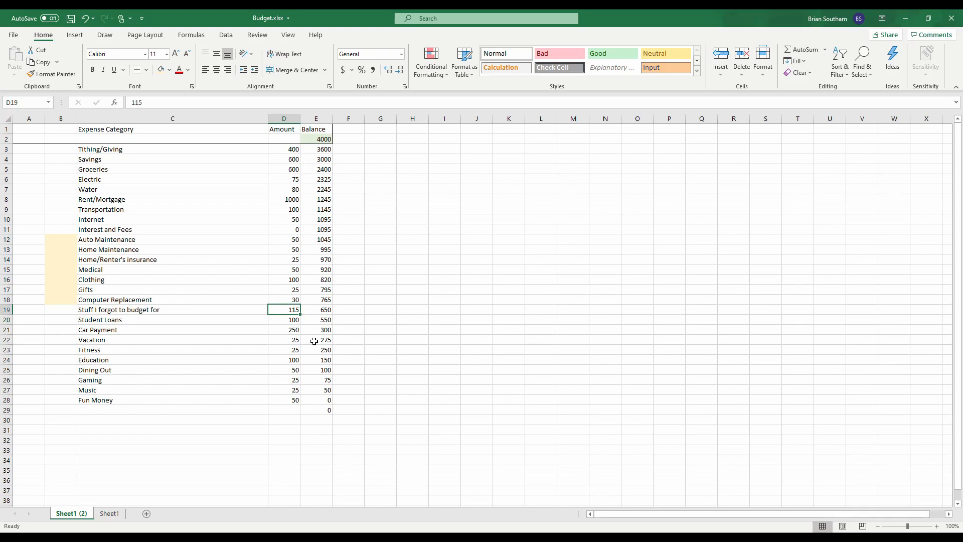
Try a Dining Out amount of 100 and restore it to 50.
click(282, 372)
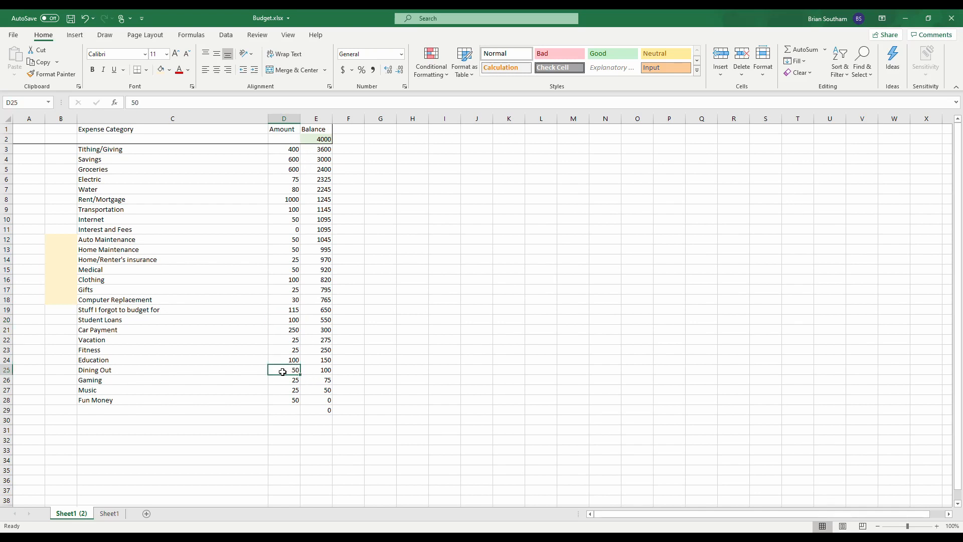
text(100)
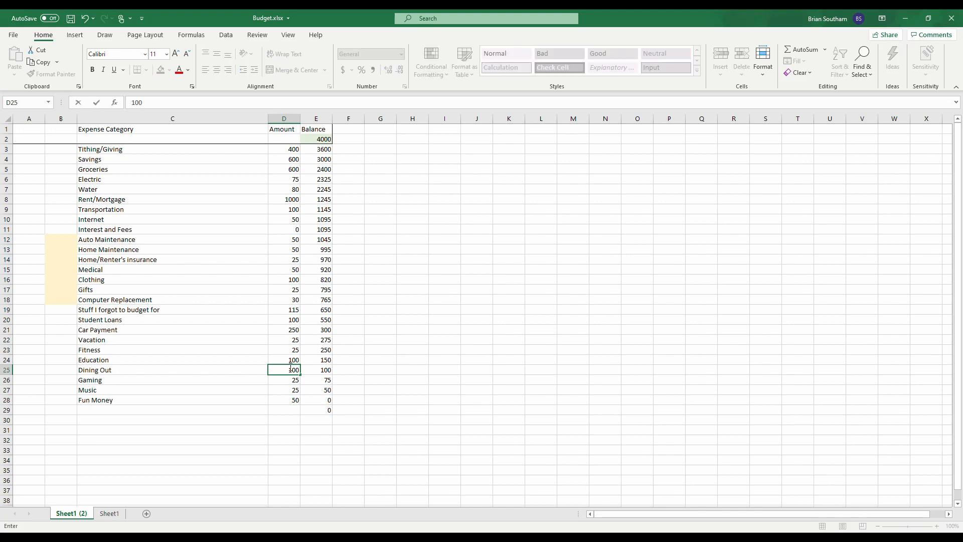
key(Return)
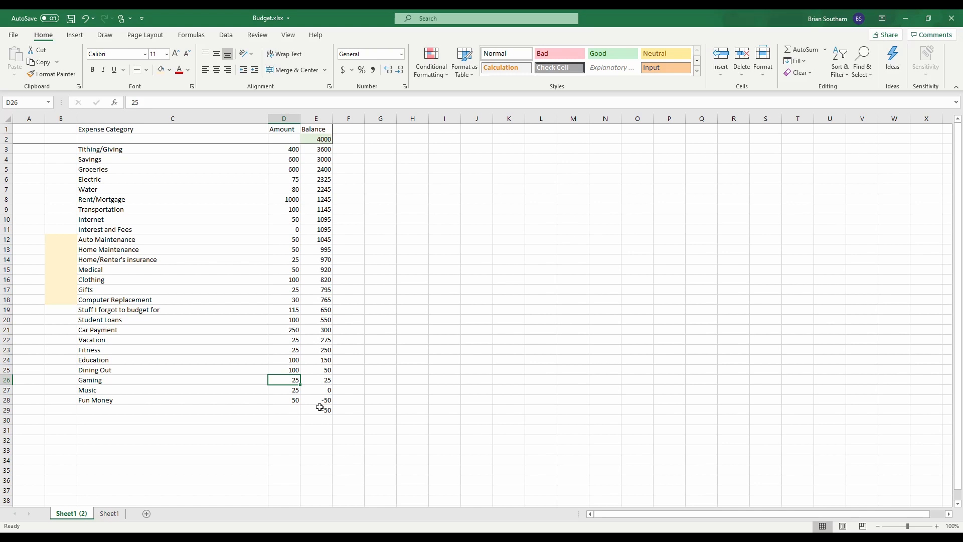
key(Up)
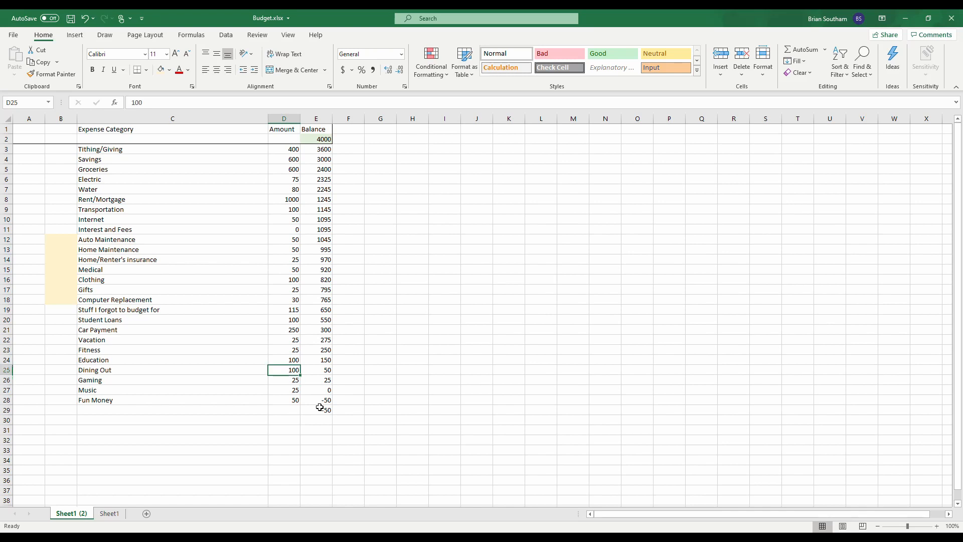
text(50)
key(Return)
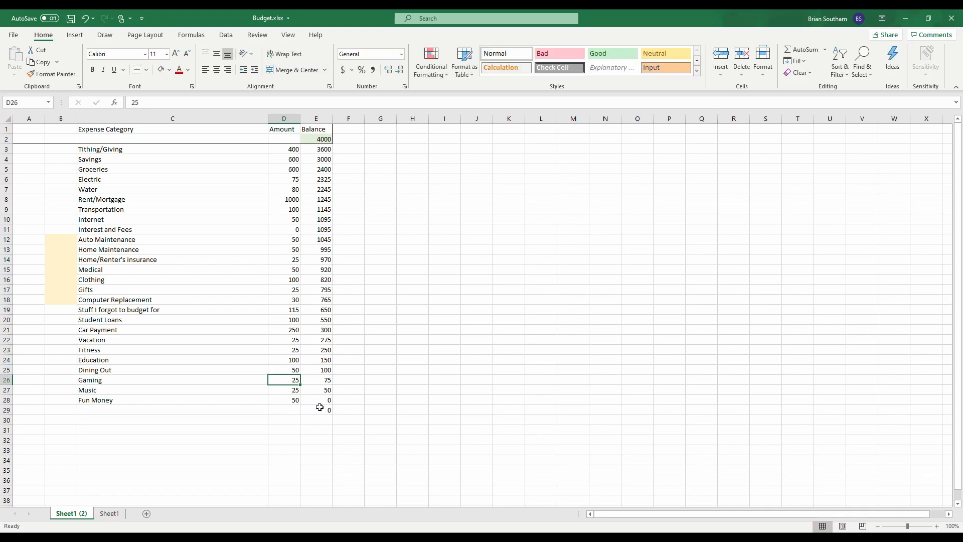
click(320, 408)
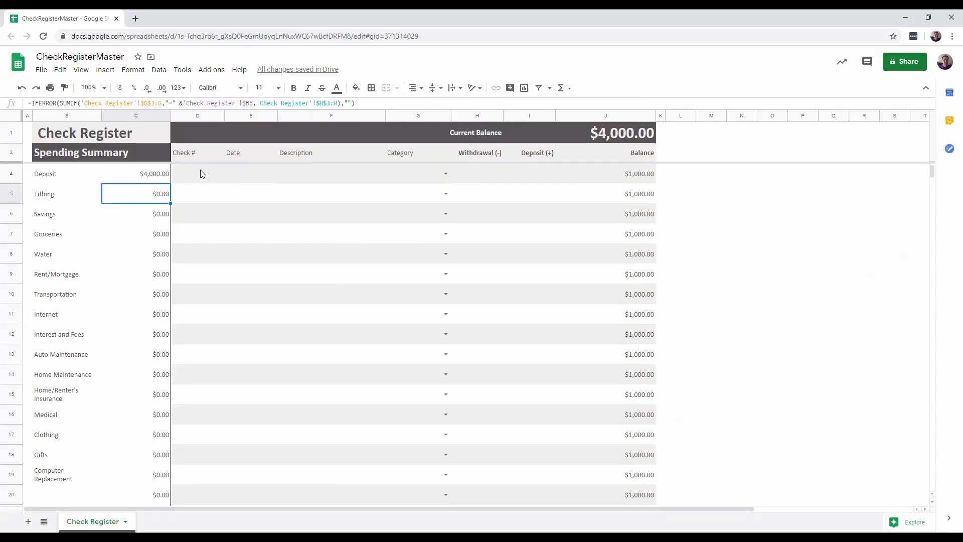
In row 4 of the Google Sheets check register, enter the date 4-1-20 and the description Mortgage.
click(200, 172)
click(239, 182)
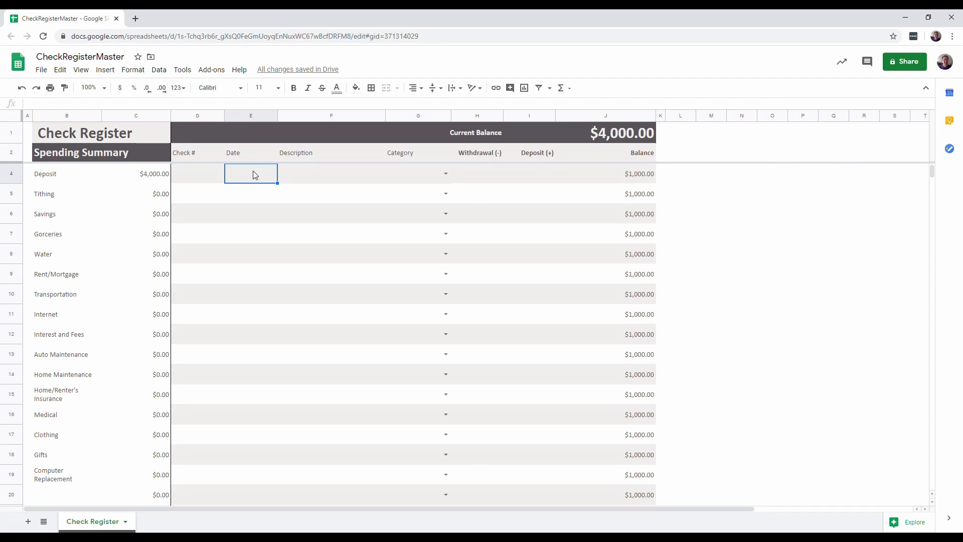
text(4-1-20)
key(Tab)
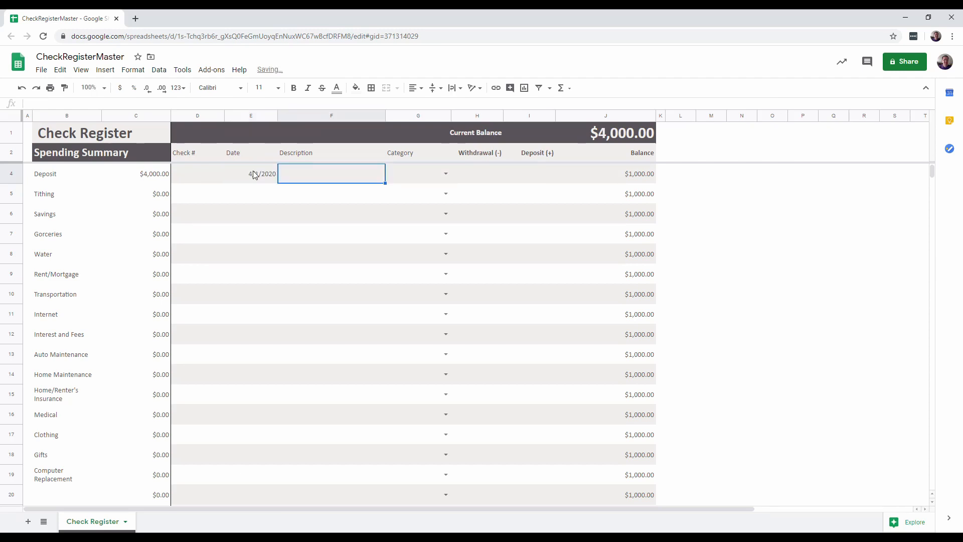
text(Mor)
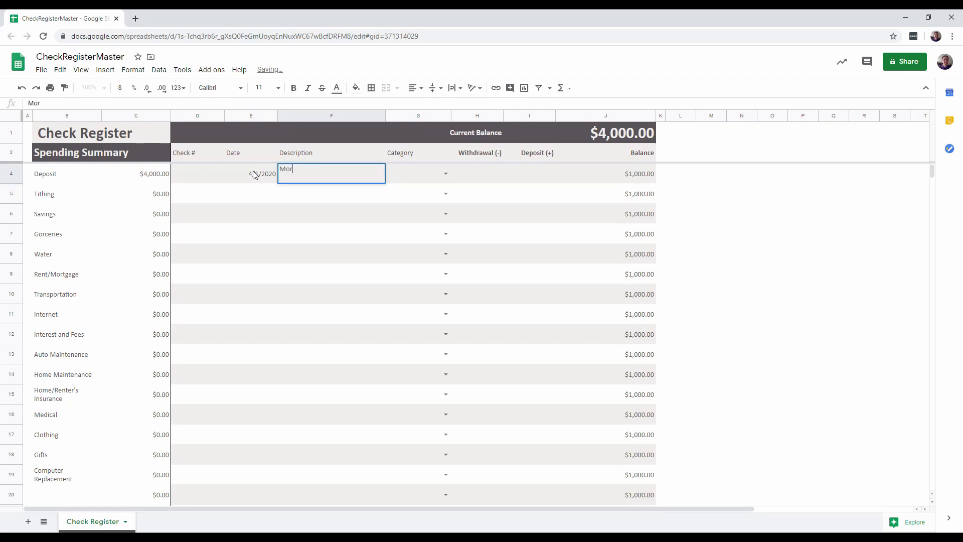
text(tgage)
key(Tab)
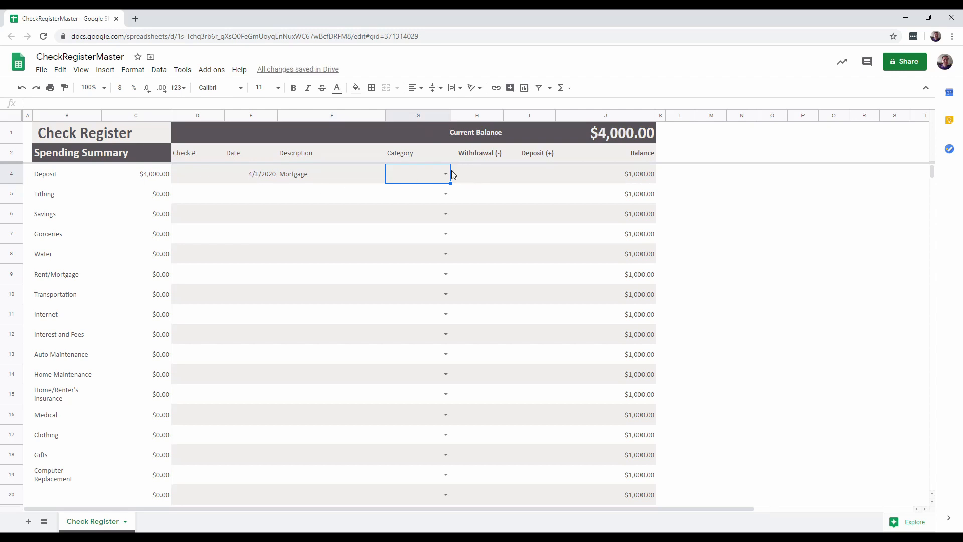
Assign the Rent/Mortgage category to the mortgage entry and record a withdrawal of 1000.
click(448, 173)
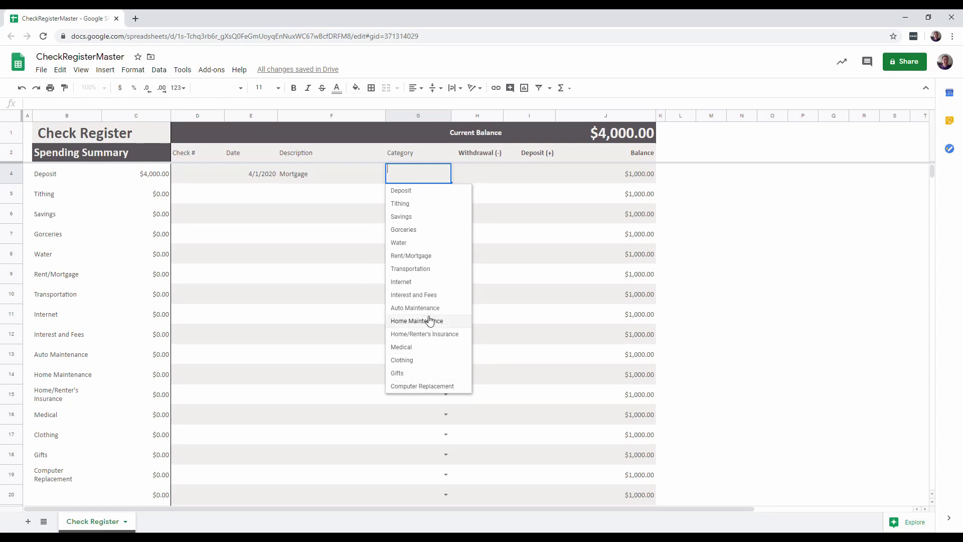
click(425, 255)
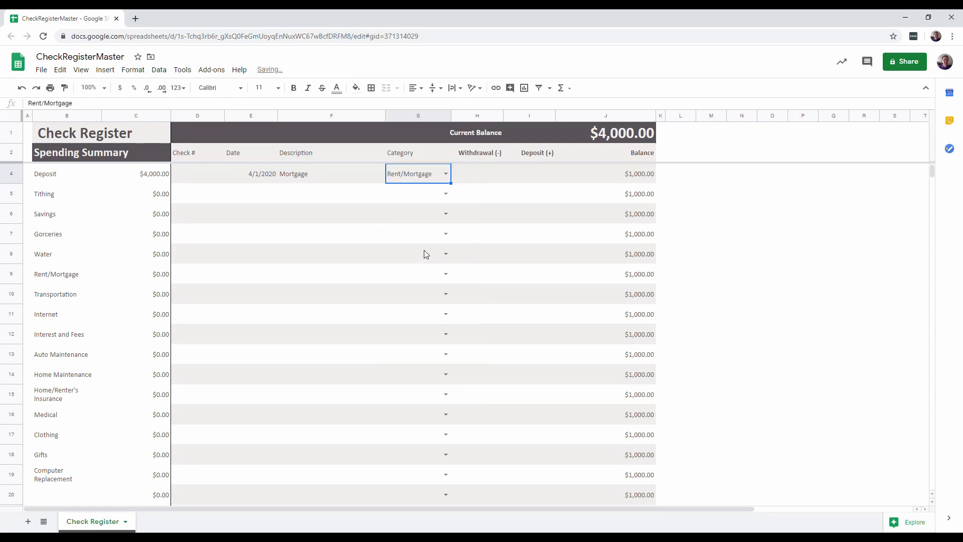
click(493, 179)
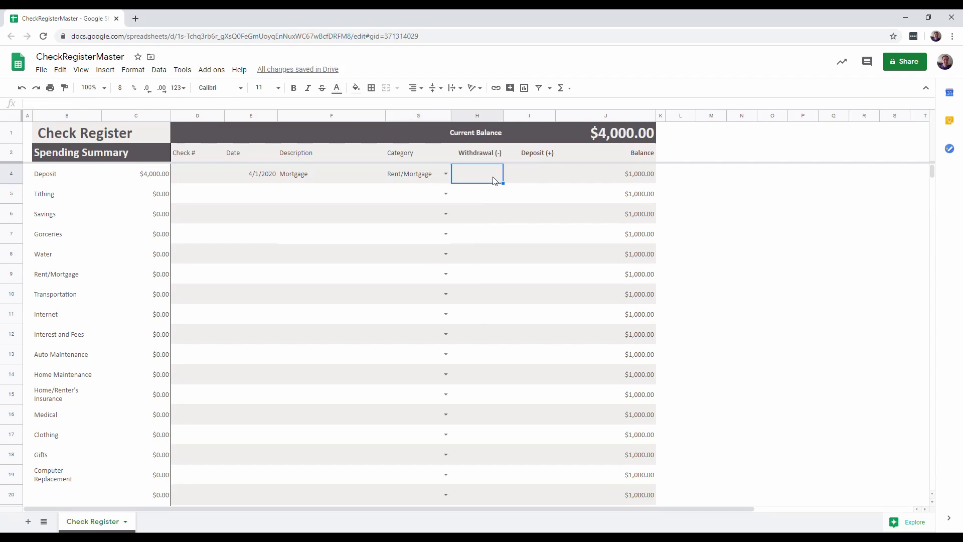
text(1000)
key(Return)
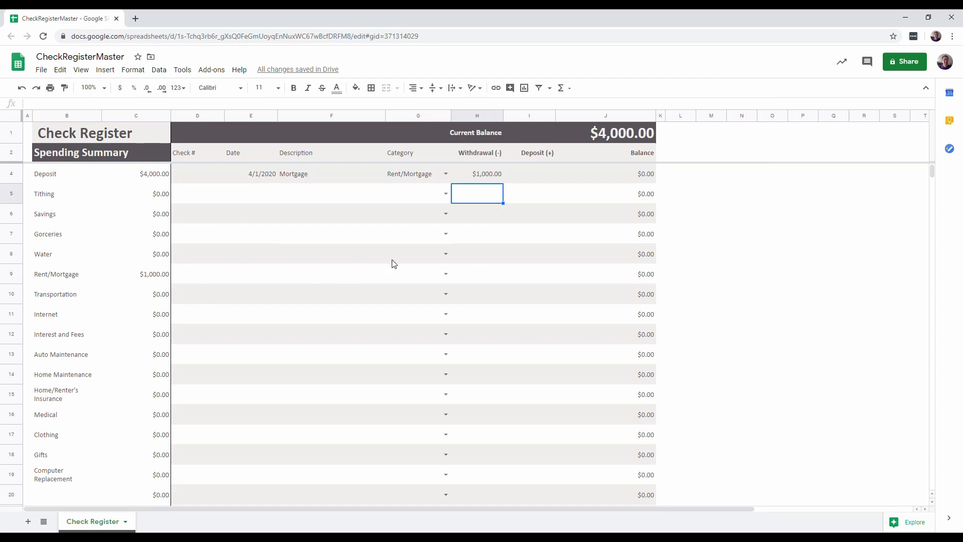
Compare the register's Rent/Mortgage spending summary with the expense categories and Rent/Mortgage amount in the Excel budget.
click(75, 276)
click(491, 181)
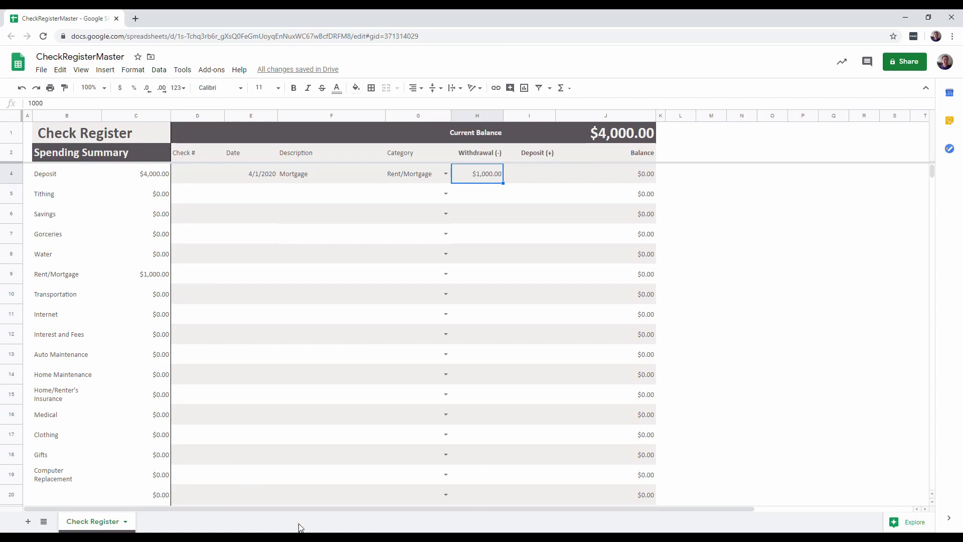
click(311, 538)
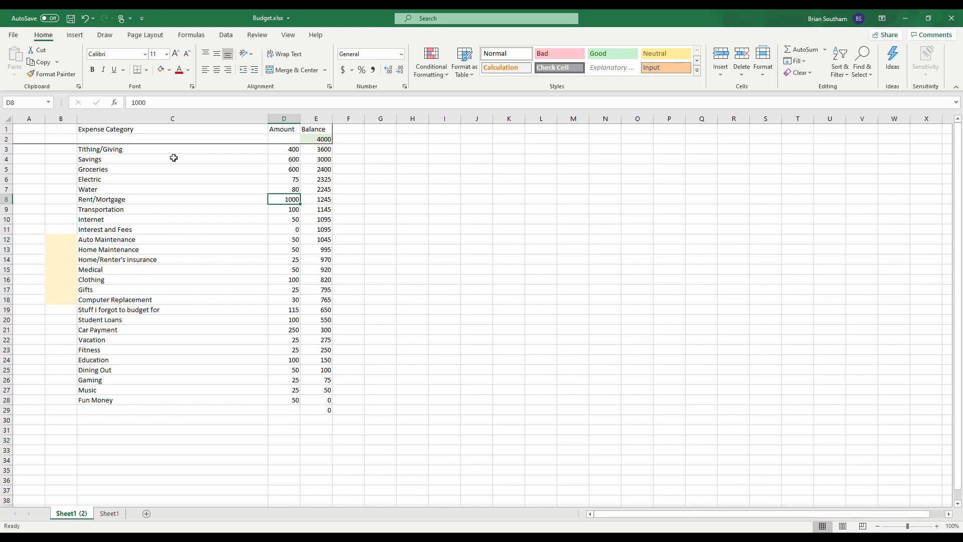
drag(185, 163, 181, 418)
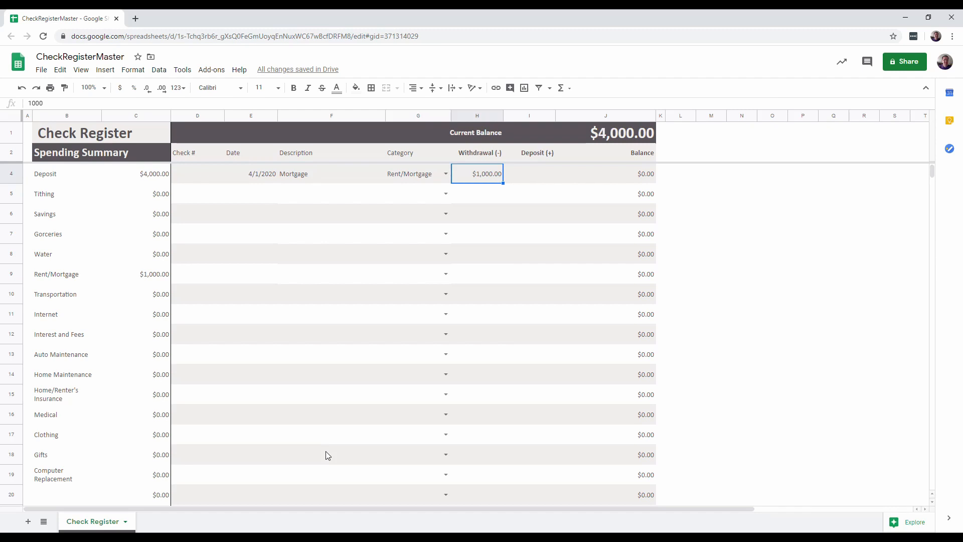
click(154, 275)
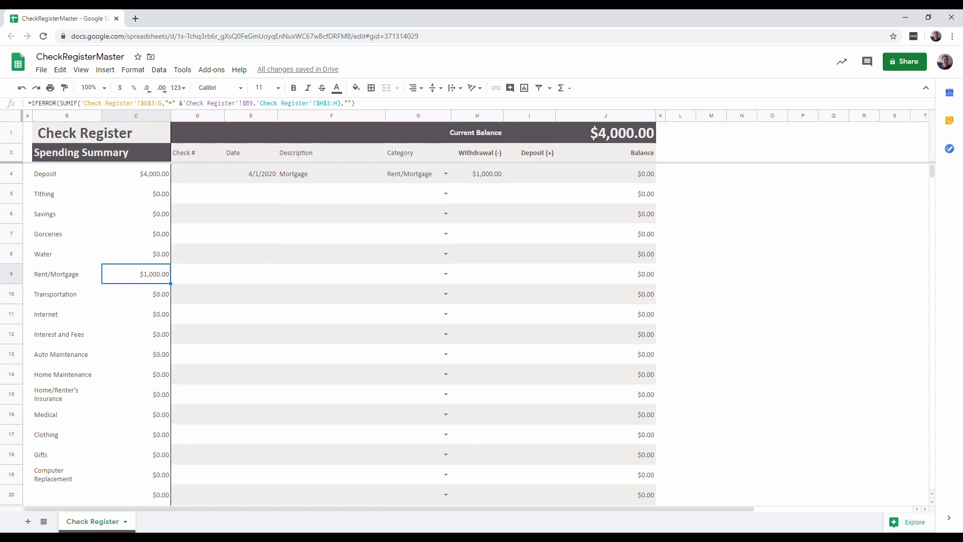
key(alt+Tab)
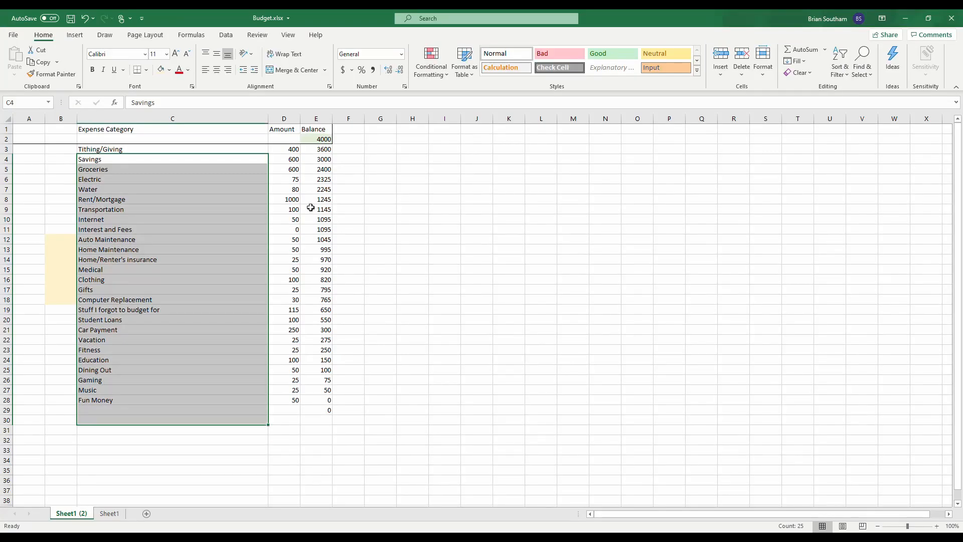
click(291, 200)
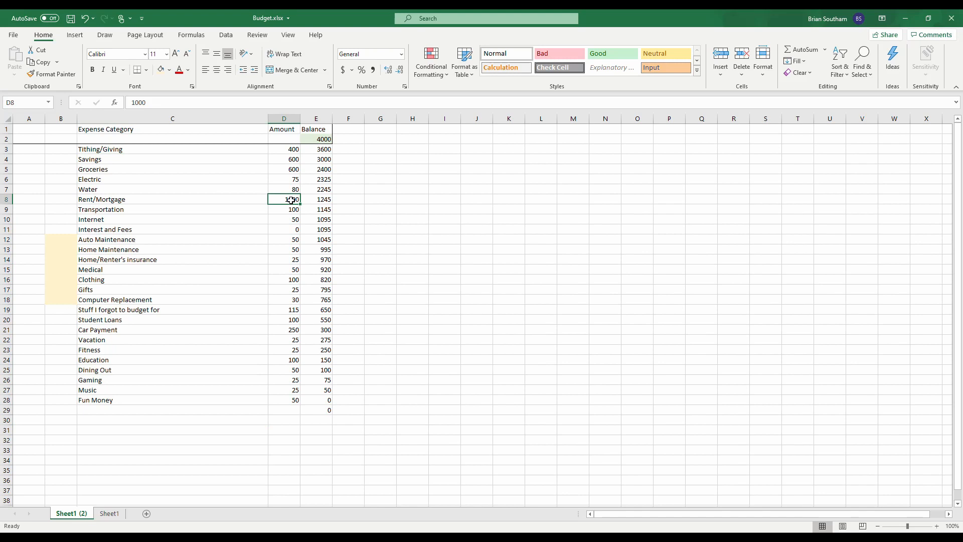
click(351, 200)
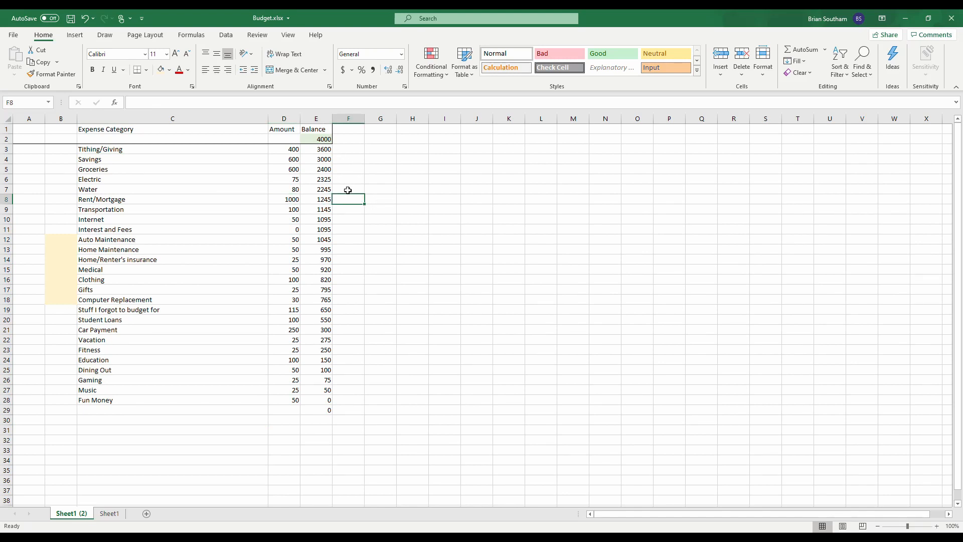
In the budget's Rent/Mortgage row, enter 1000 in F8 and subtract it from the budgeted amount in G8 with =D8-F8.
text(1000)
key(Return)
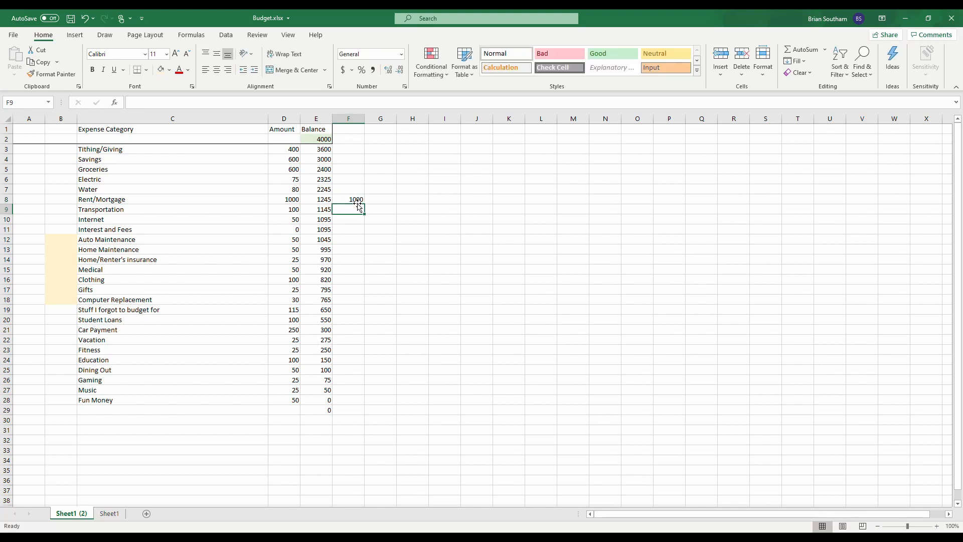
click(393, 199)
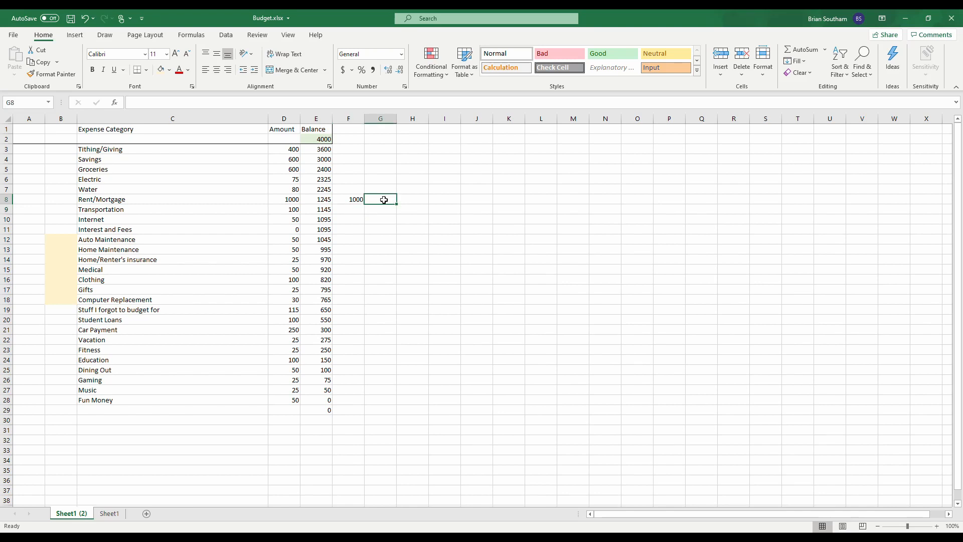
text(=)
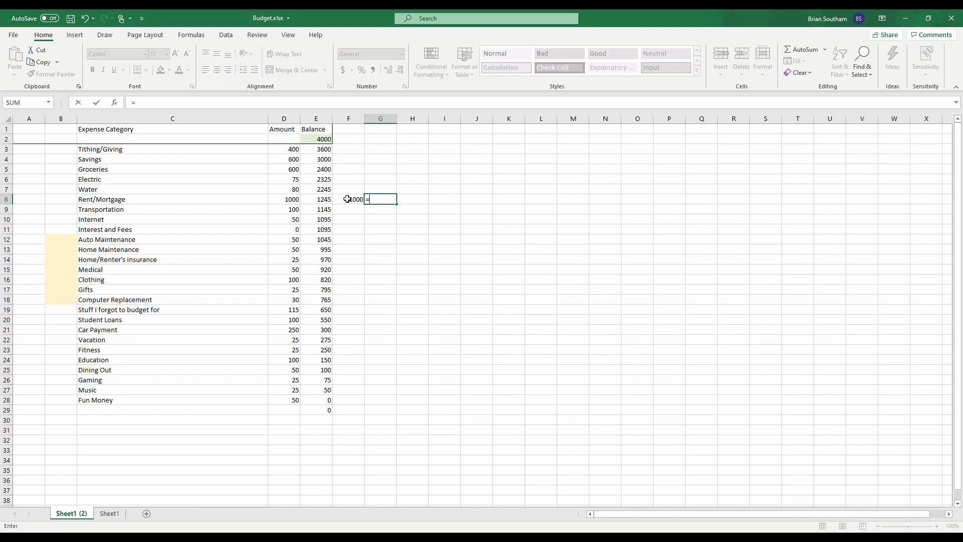
click(291, 201)
text(-)
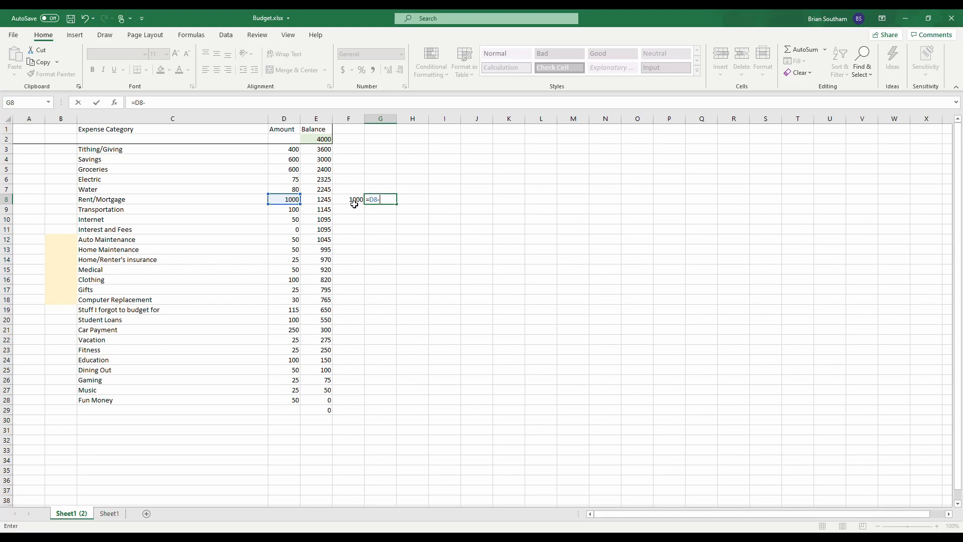
click(352, 200)
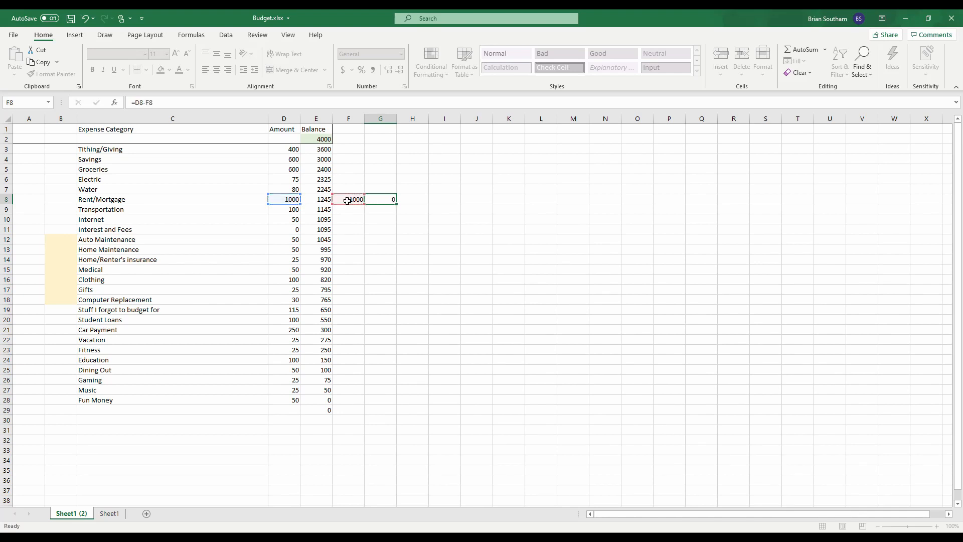
key(Return)
click(380, 199)
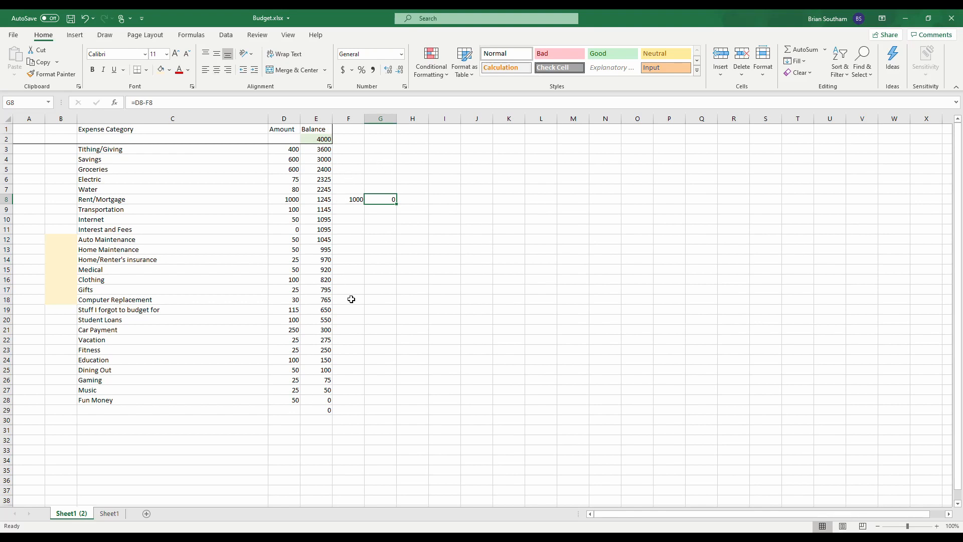
click(352, 214)
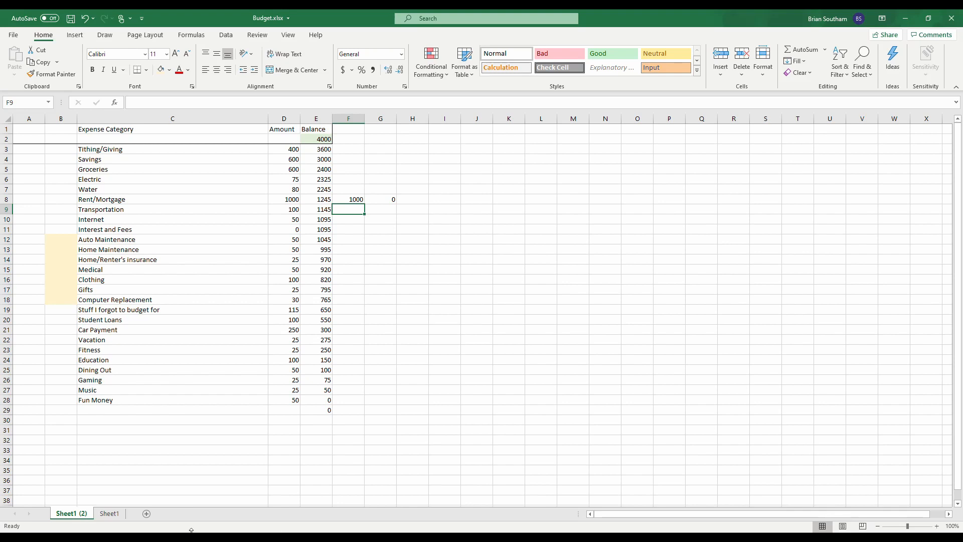
Switch to the Google Sheets check register and examine the row below the Mortgage entry and the Balance column.
mouse_move(184, 536)
click(171, 489)
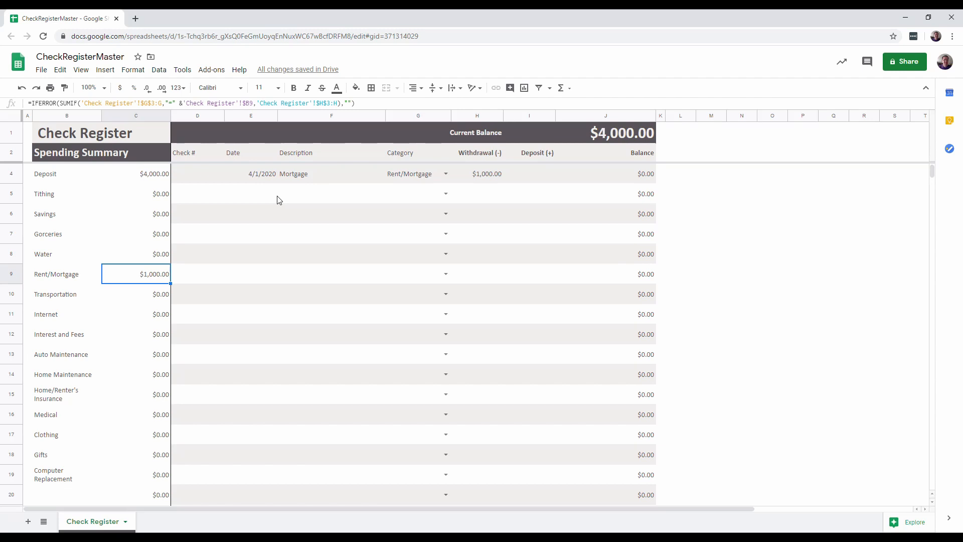
click(295, 200)
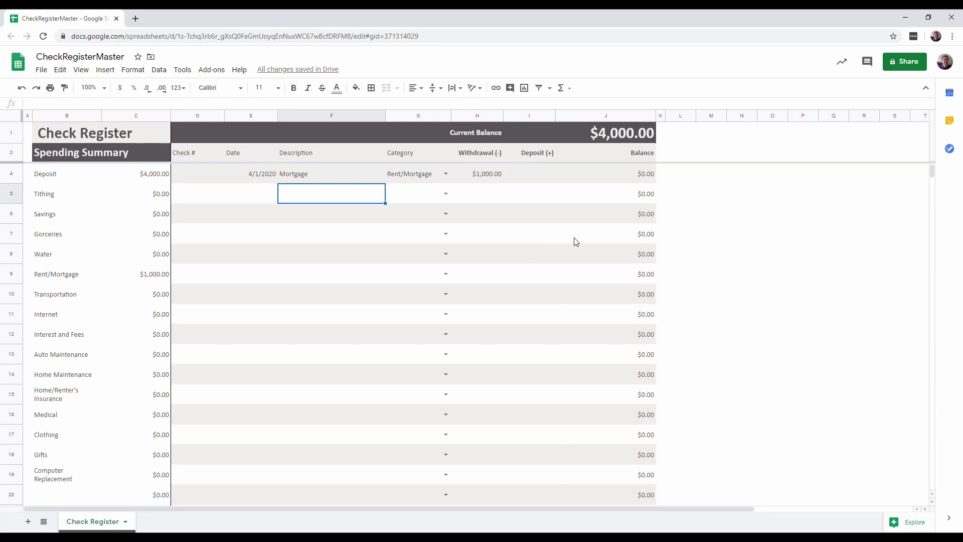
click(643, 173)
click(643, 202)
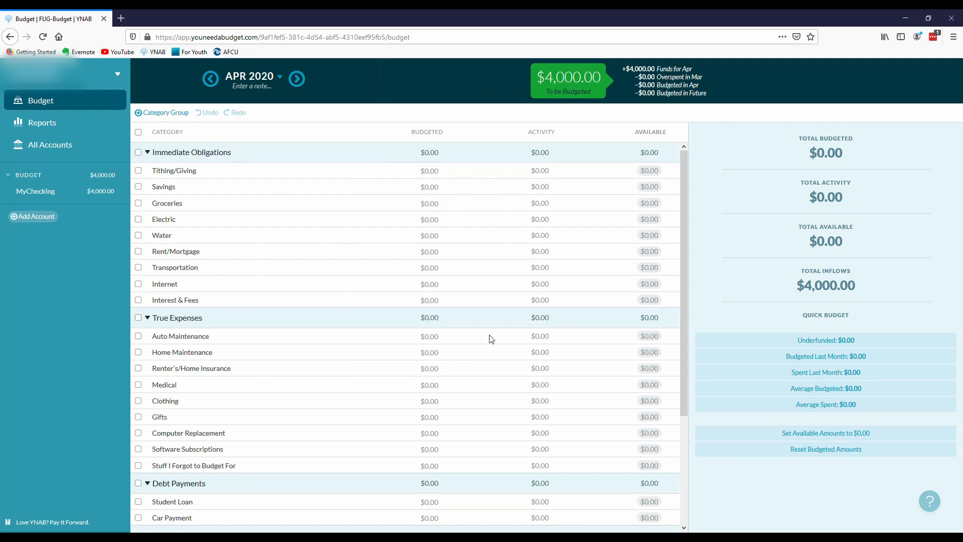
In YNAB, examine the MyChecking account's transactions alongside the April 2020 budget categories.
click(43, 195)
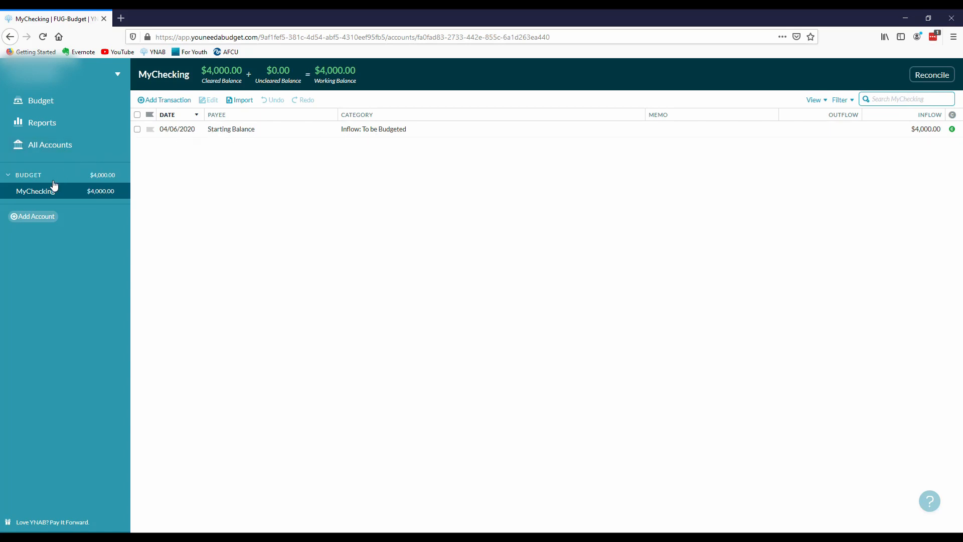
click(48, 103)
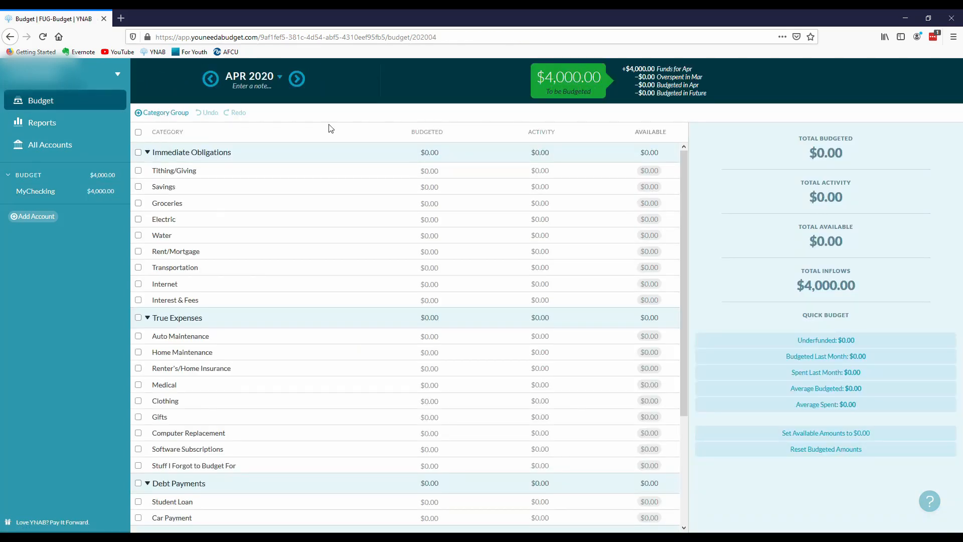
click(49, 193)
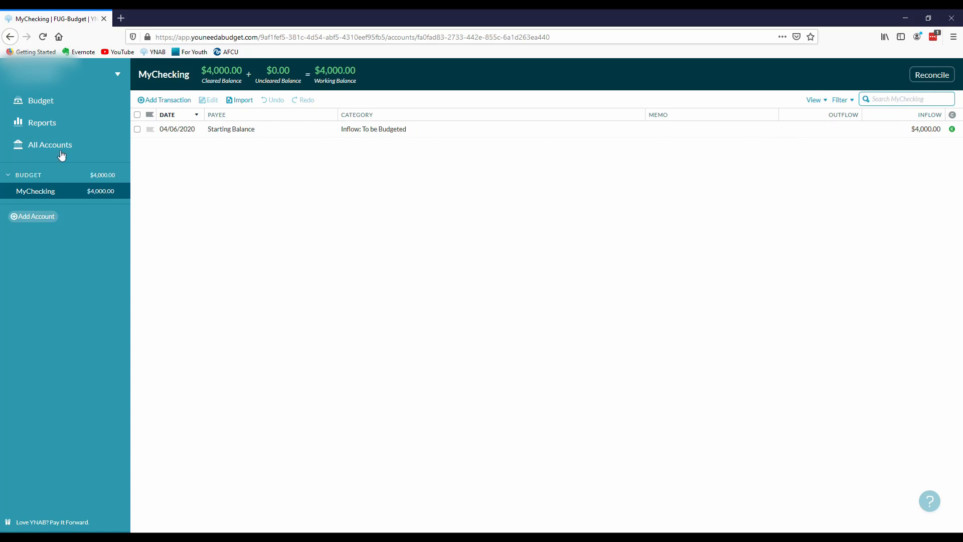
click(40, 105)
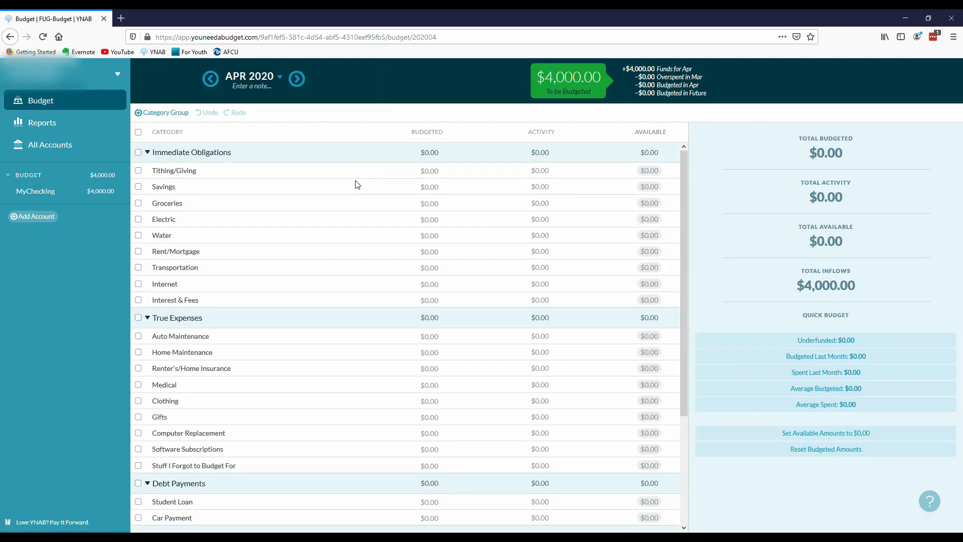
In the April 2020 budget, assign 400 to Tithing/Giving, 600 to Savings and 600 to Groceries.
click(429, 173)
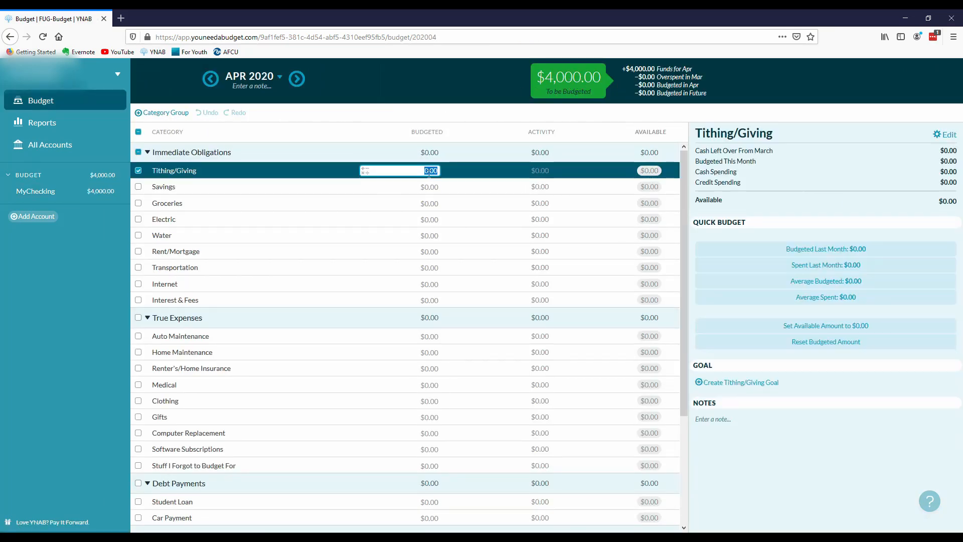
text(400)
key(Return)
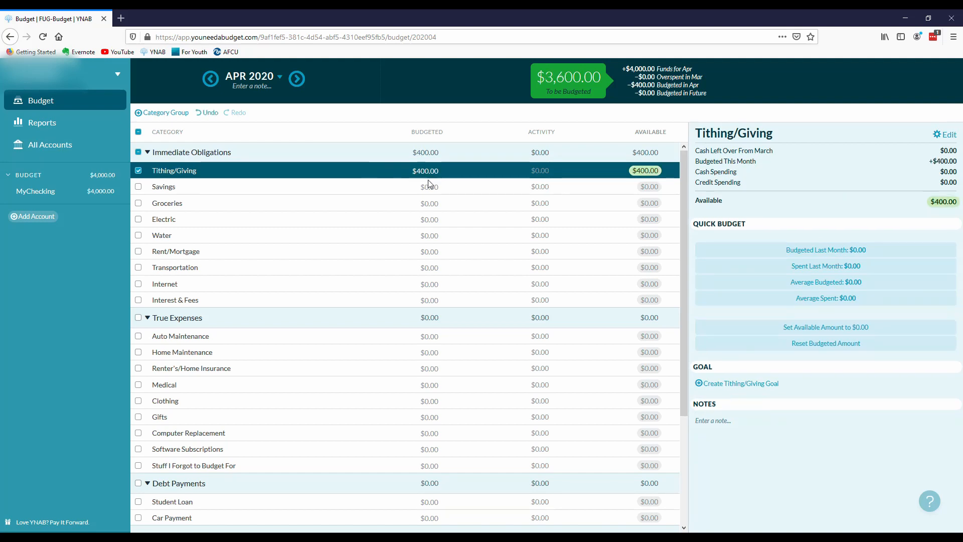
click(428, 187)
text(600)
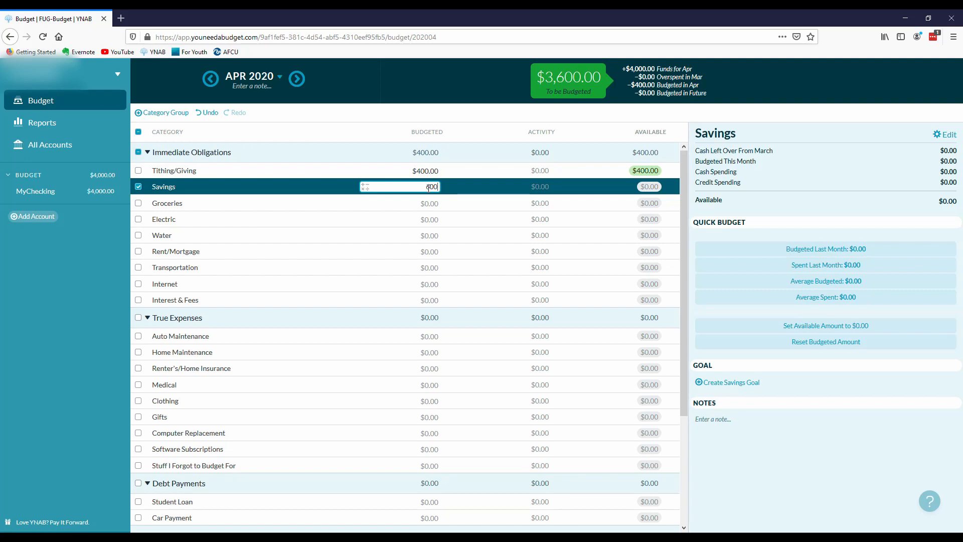
key(Return)
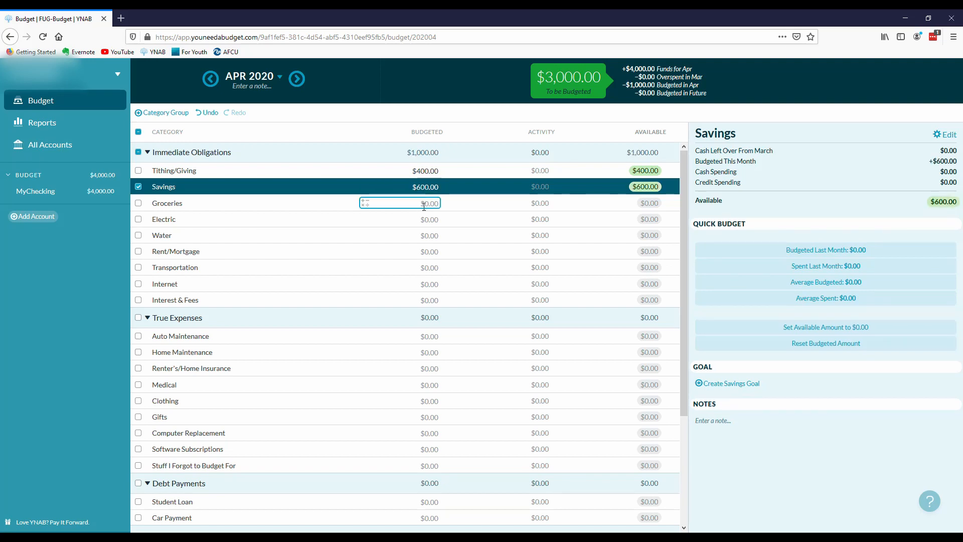
text(600)
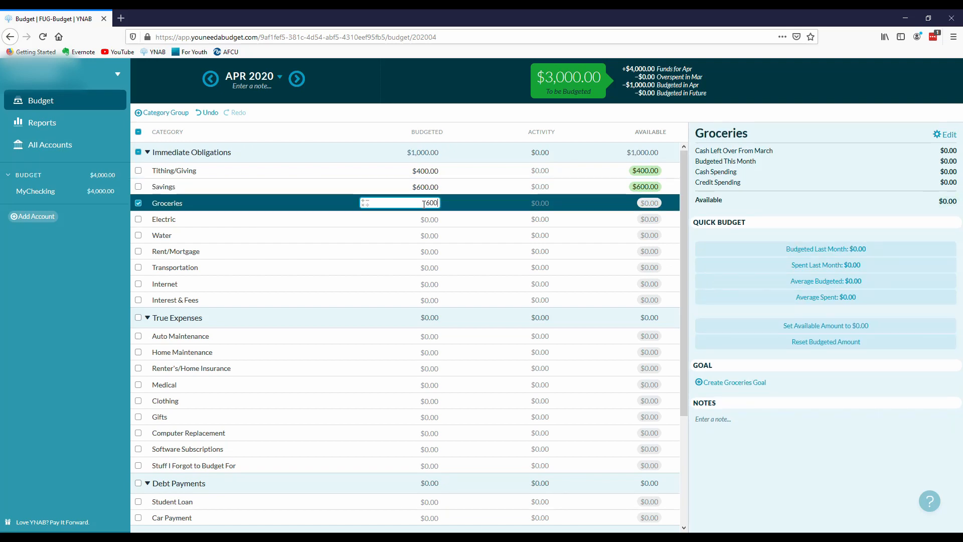
key(Return)
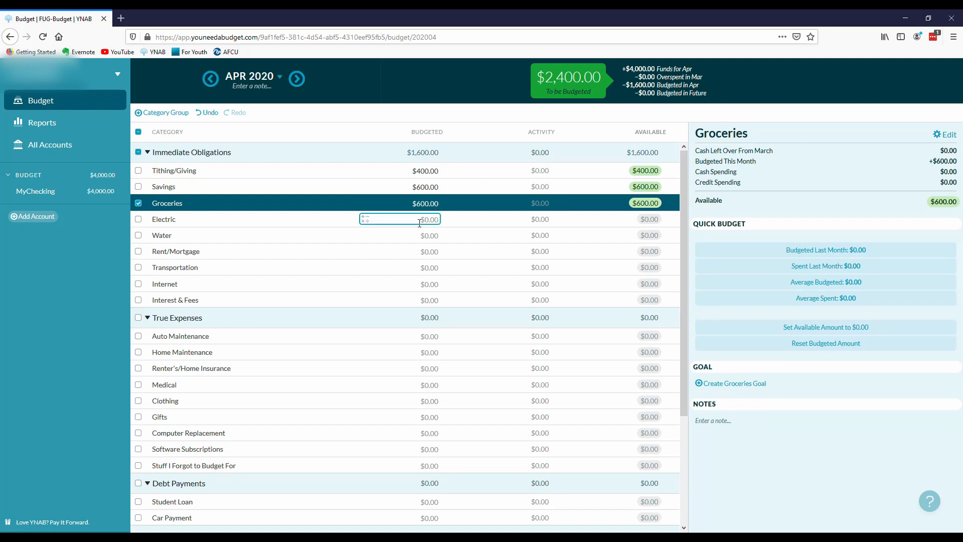
key(Escape)
Start a new MyChecking transaction dated 04/07/2020 with the payee Mortgage.
click(52, 195)
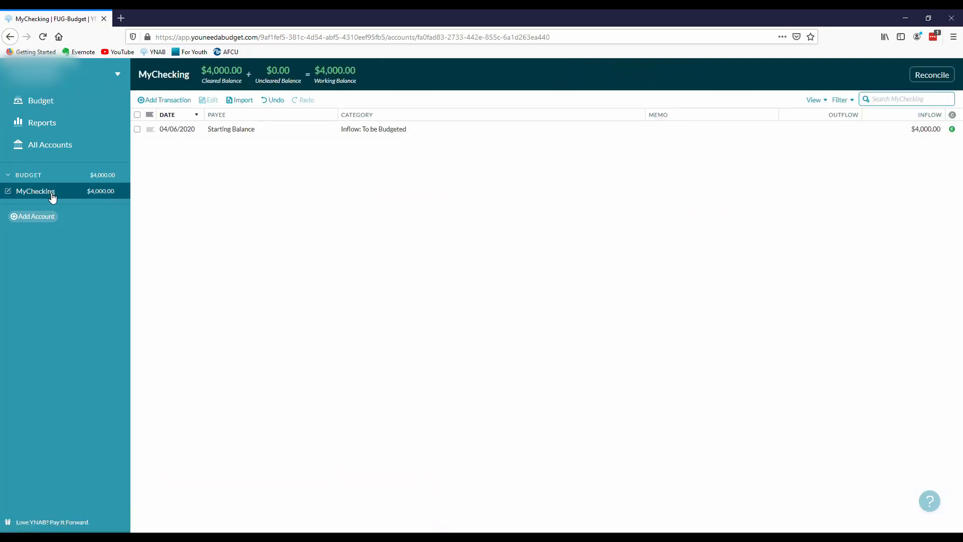
click(171, 100)
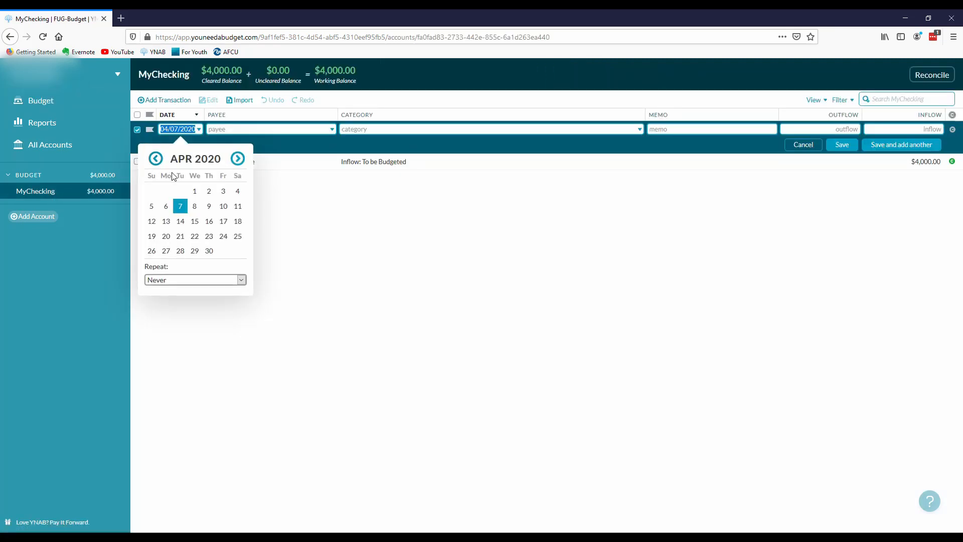
key(Tab)
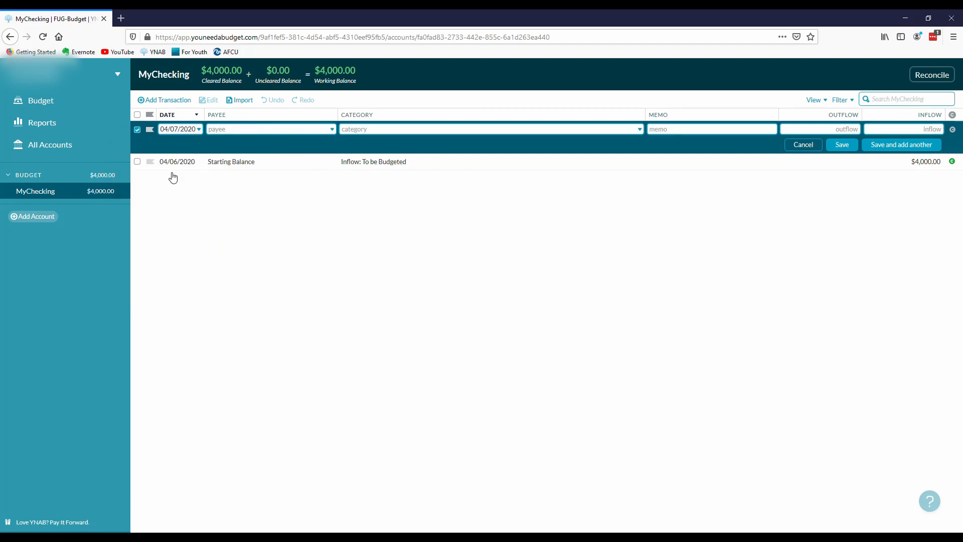
text(Mort)
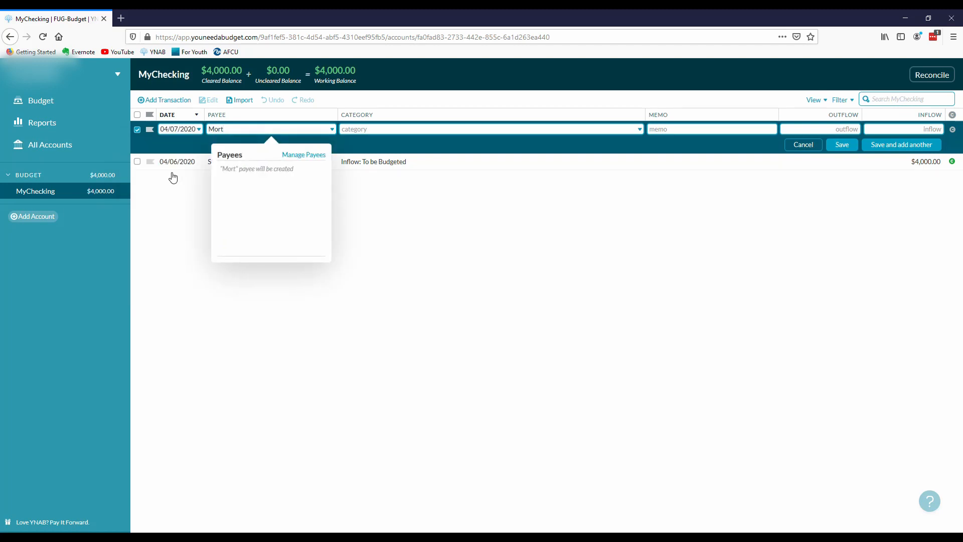
text(gage)
key(Tab)
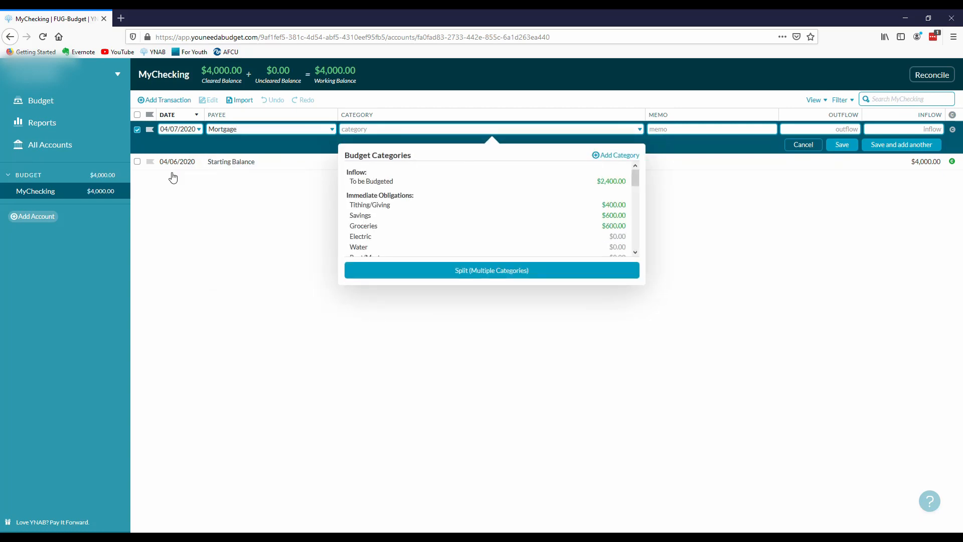
Assign the Rent/Mortgage category to the Mortgage transaction, enter an outflow of 1000 and save it.
text(mor)
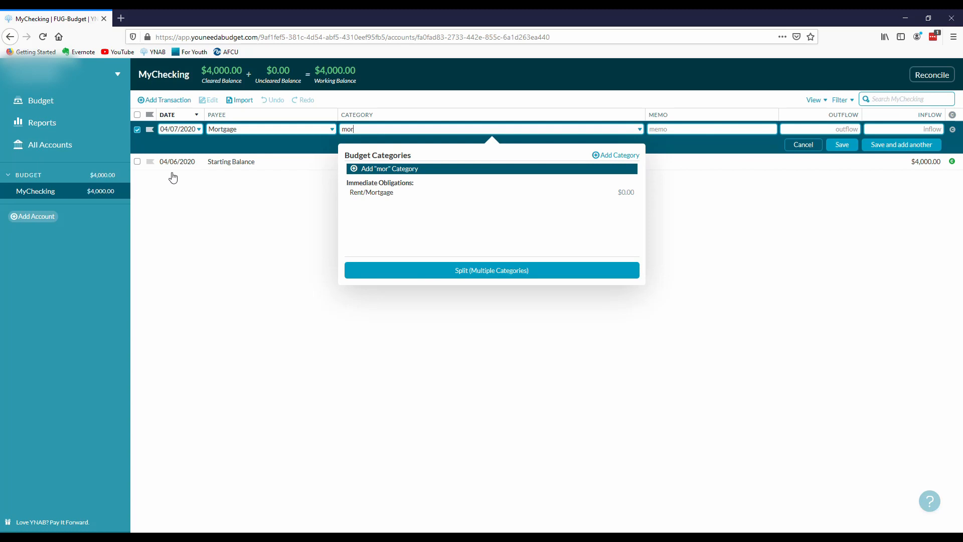
key(Down)
key(Tab)
key(Tab)
text(1000)
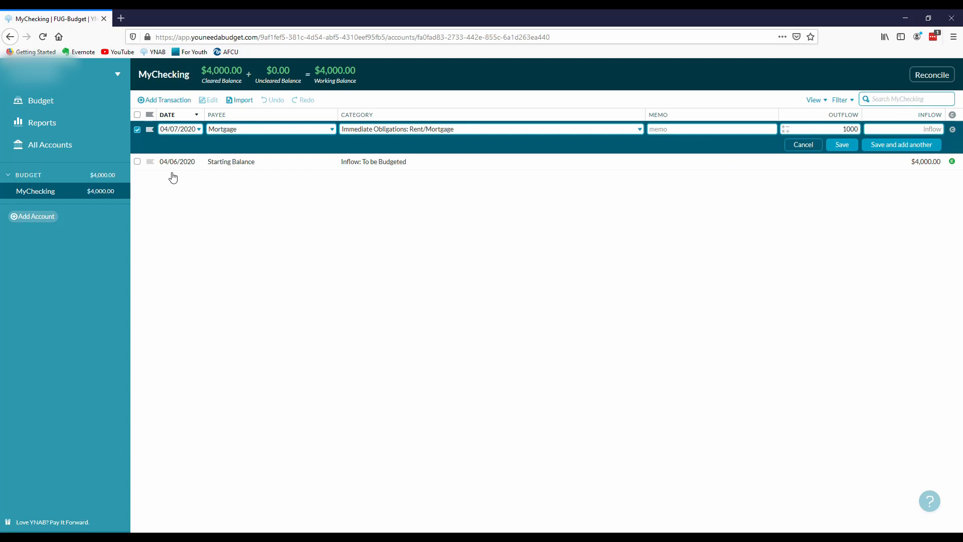
key(Return)
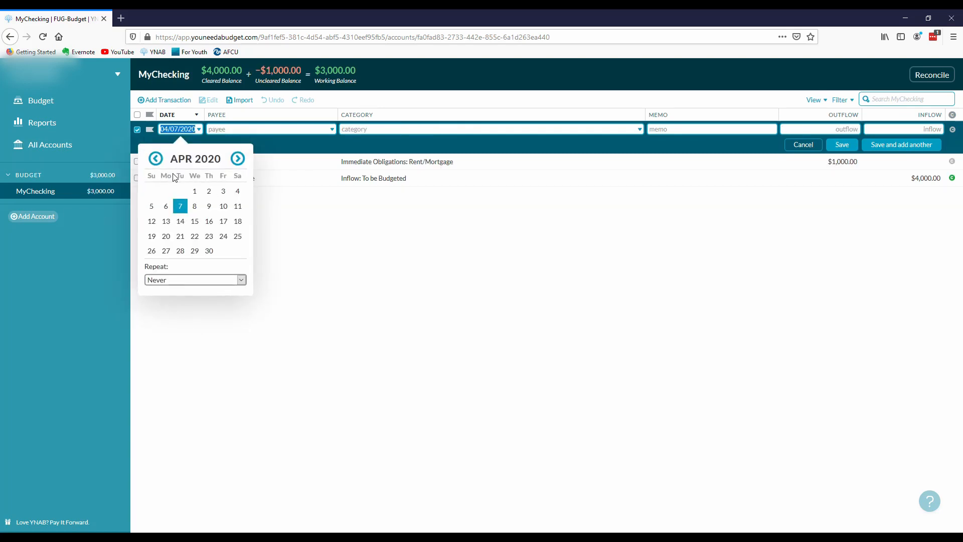
click(407, 293)
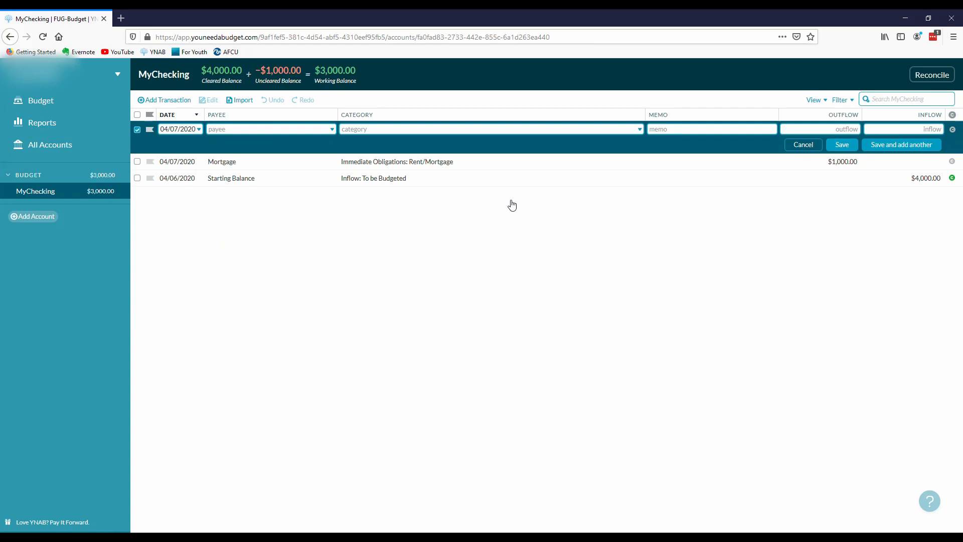
Review the April 2020 budget's budgeted, activity and available amounts, from Rent/Mortgage through the Just for Fun categories.
click(118, 103)
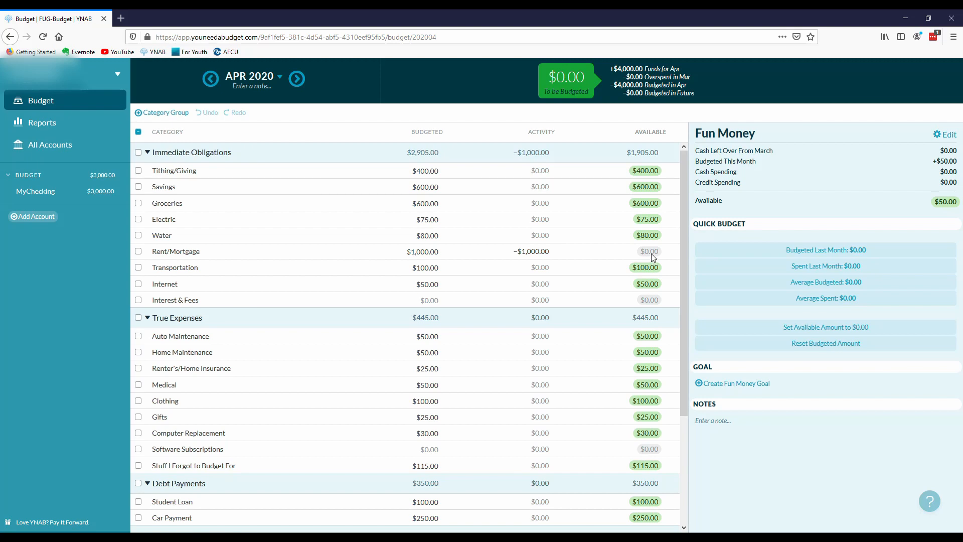
scroll(652, 257, down, 5)
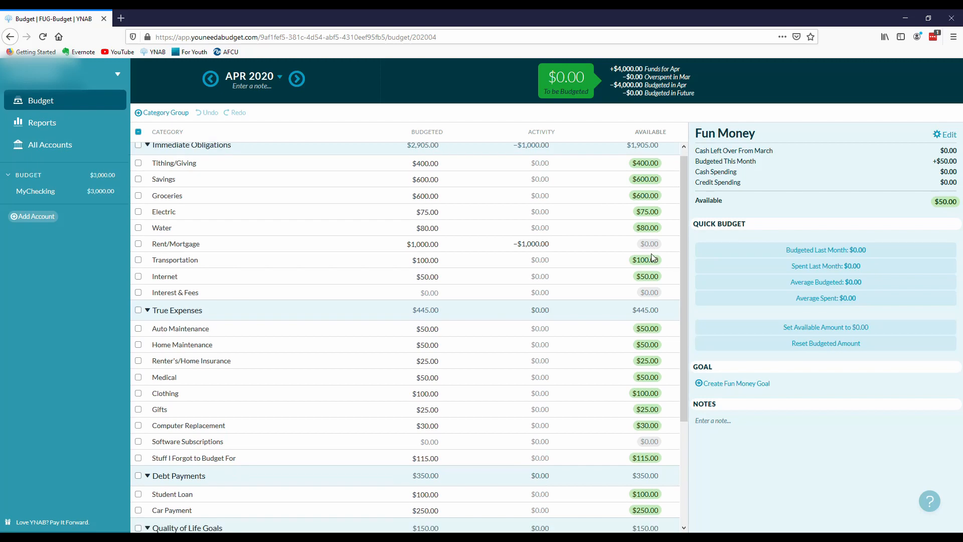
scroll(651, 259, up, 3)
scroll(649, 256, up, 1)
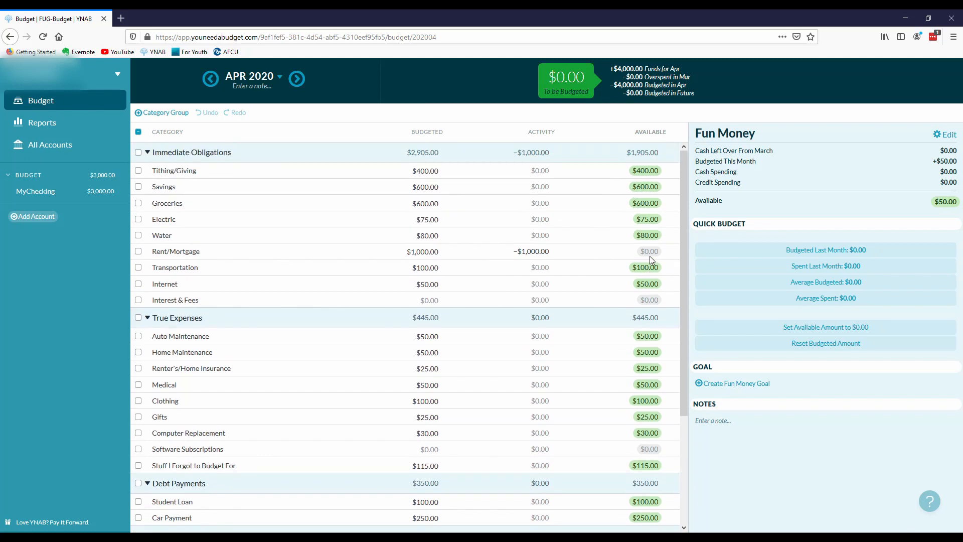
scroll(649, 255, down, 4)
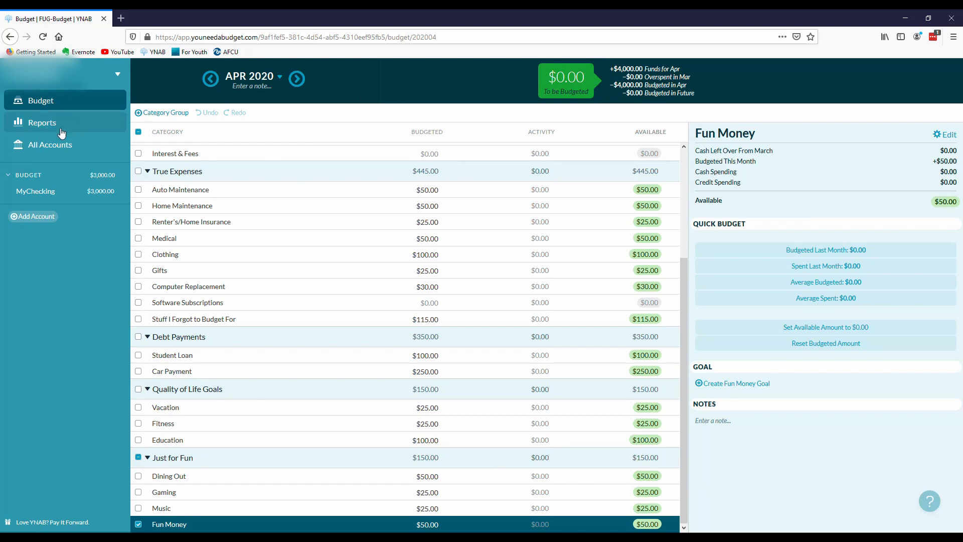
Start a new MyChecking transaction dated 04/07/2020 with the payee McDonalds.
click(38, 194)
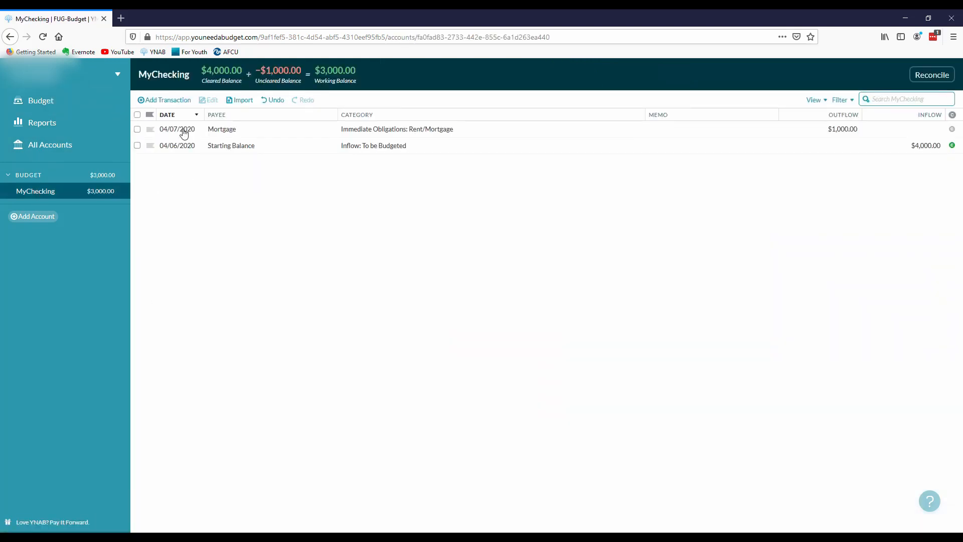
click(179, 101)
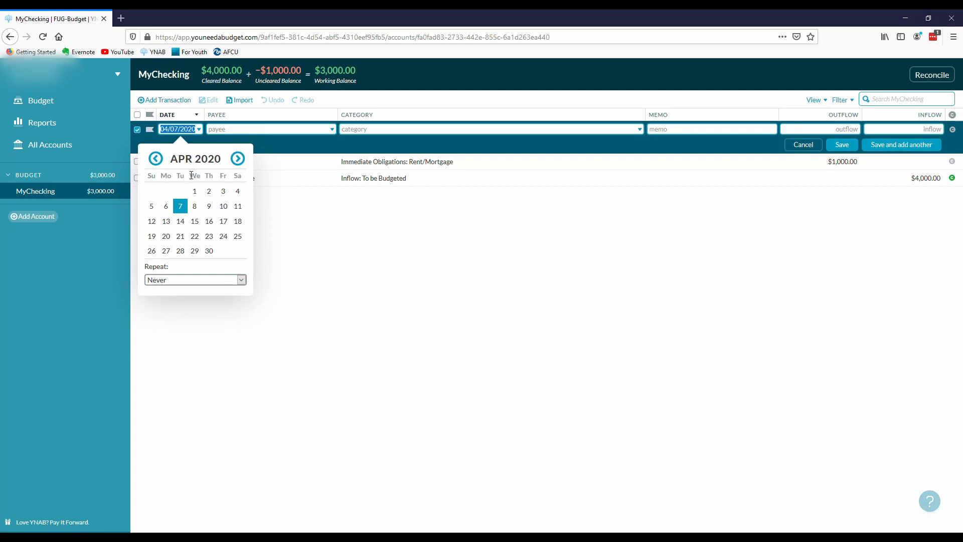
key(Tab)
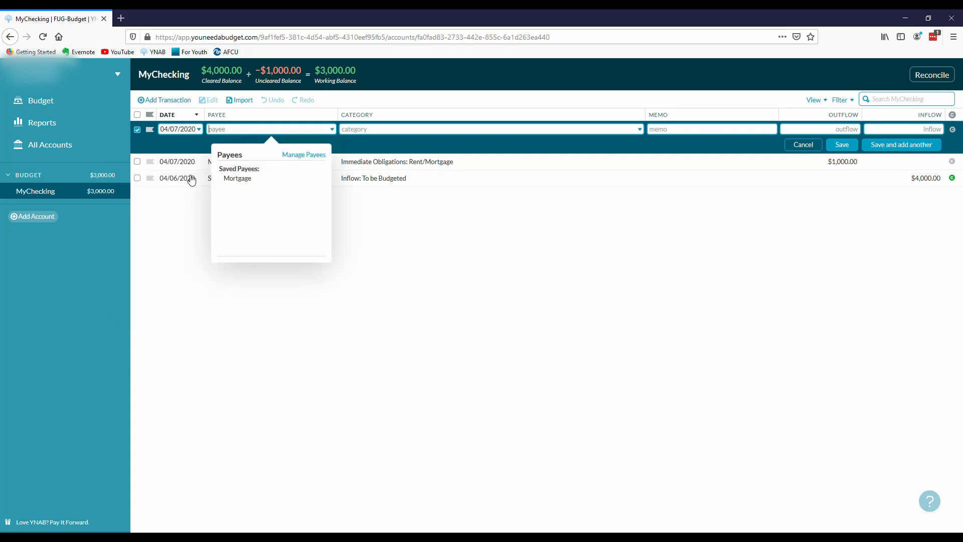
text(McDon)
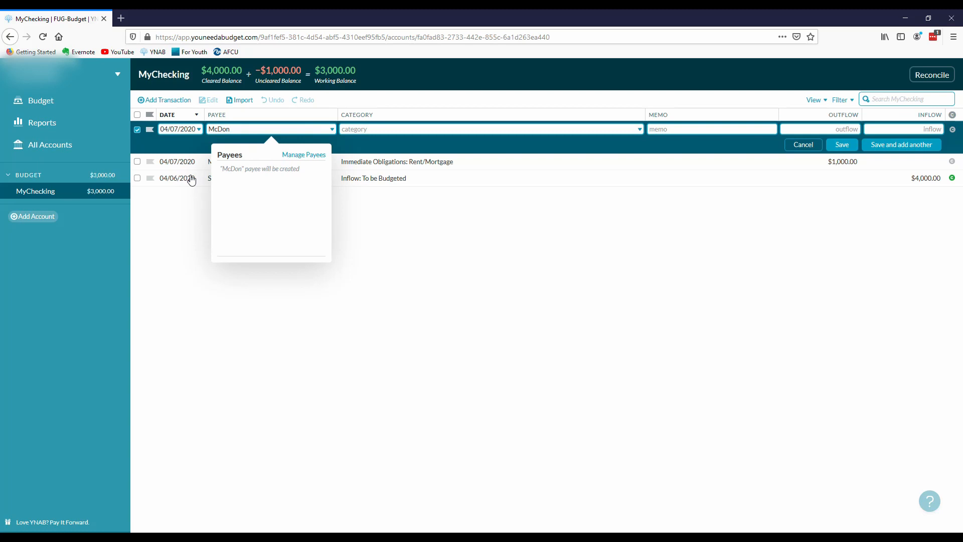
text(alds)
key(Tab)
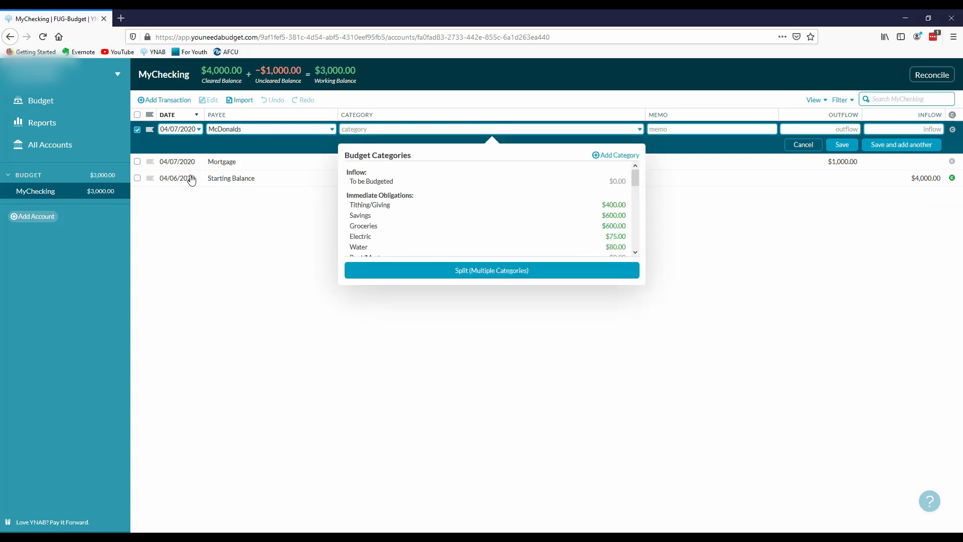
Assign the Dining Out category to the McDonalds transaction, enter an outflow of 25 and save it.
text(di)
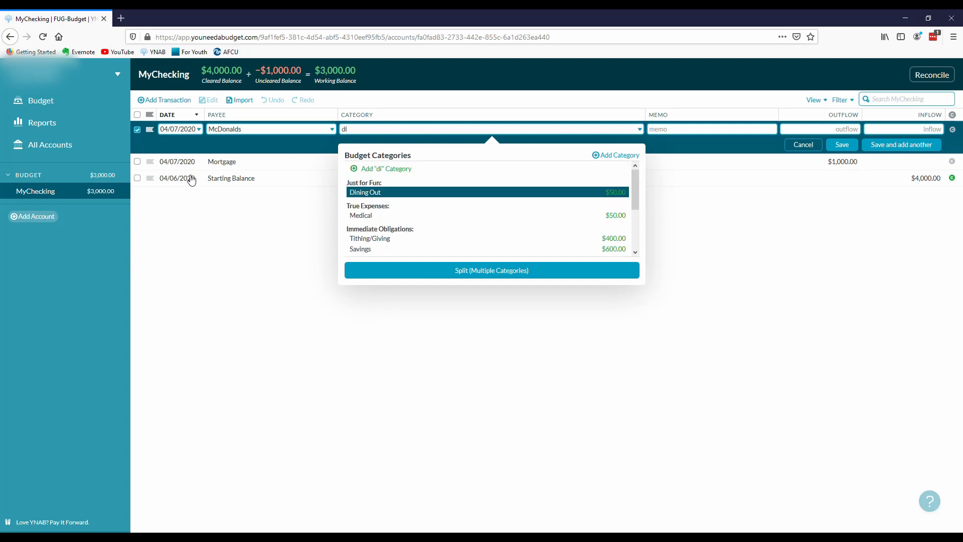
key(Tab)
key(Tab)
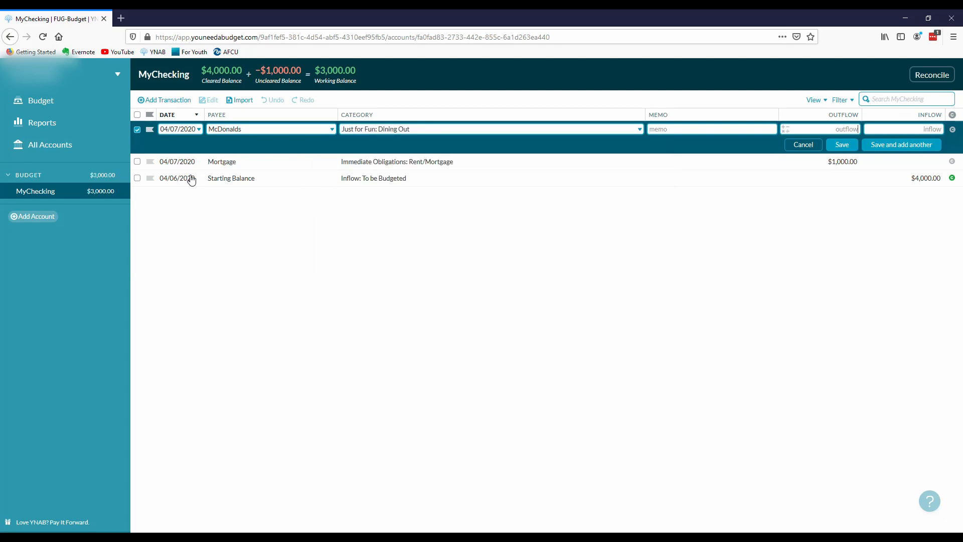
text(25)
key(Return)
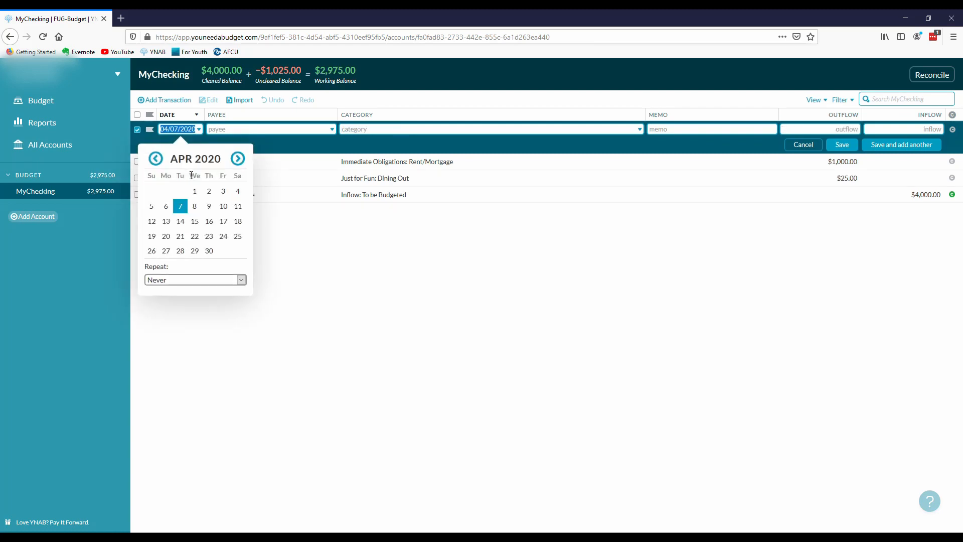
Review the April 2020 budget's activity and available amounts, checking Dining Out and the other categories after the McDonalds purchase.
click(43, 104)
scroll(338, 353, down, 3)
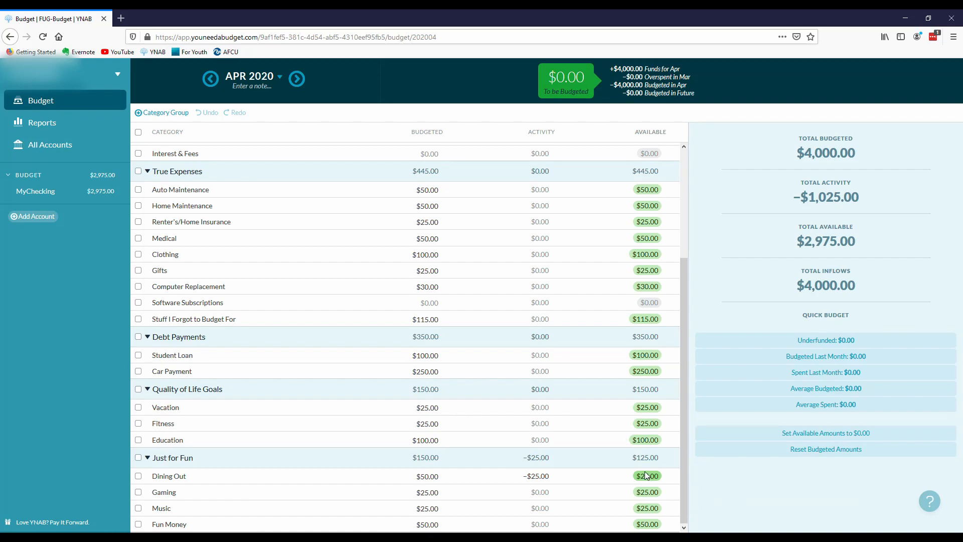
scroll(651, 489, up, 3)
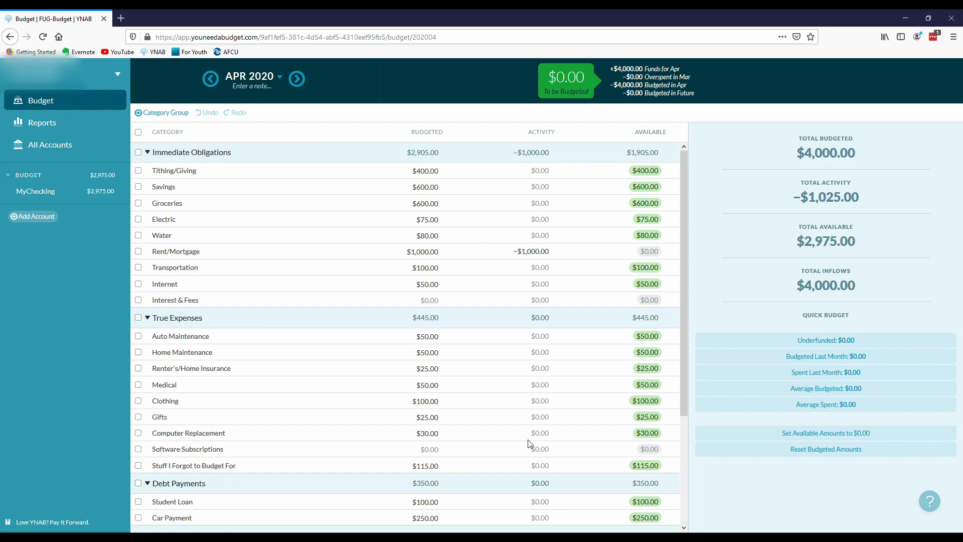
click(438, 400)
click(423, 271)
Reconcile the MyChecking account, confirming $4,000.00 as its current balance.
click(53, 195)
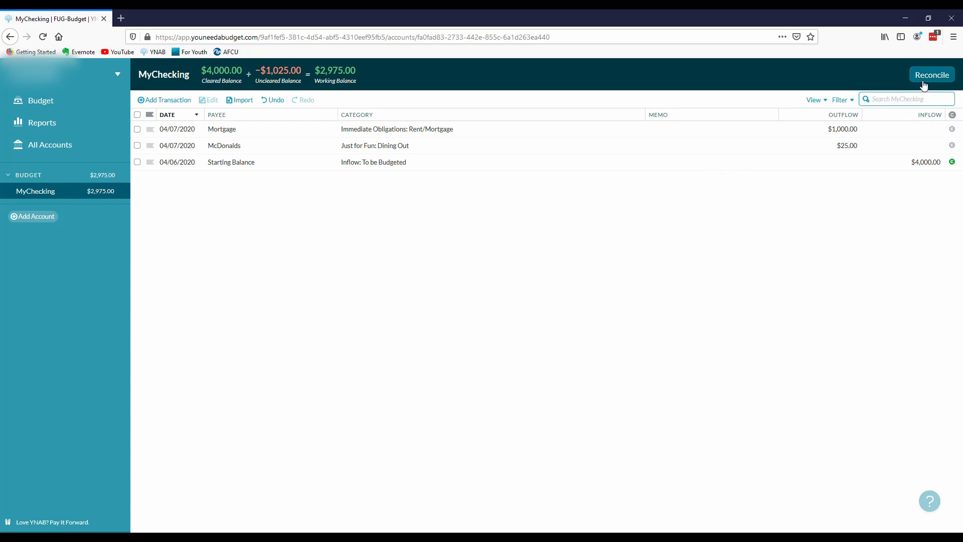
click(939, 76)
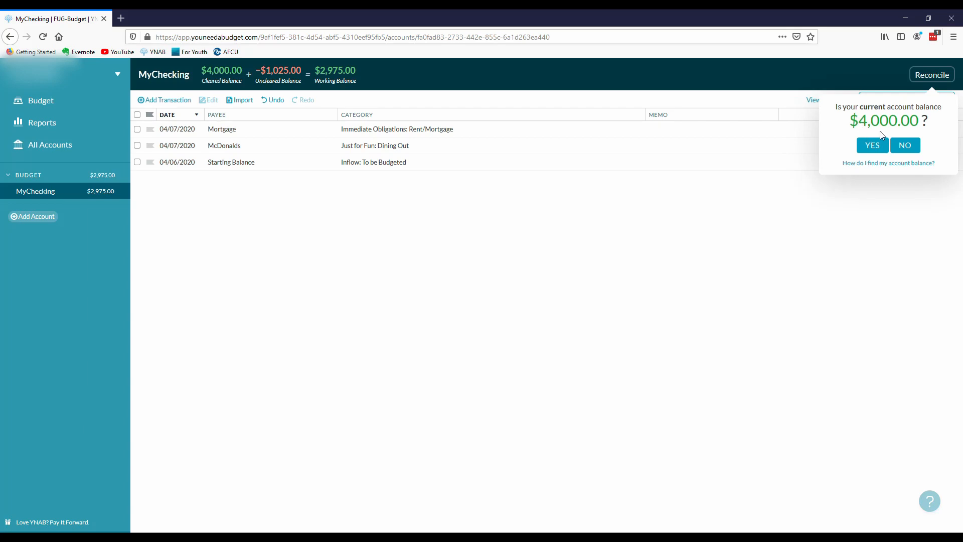
drag(859, 120, 918, 128)
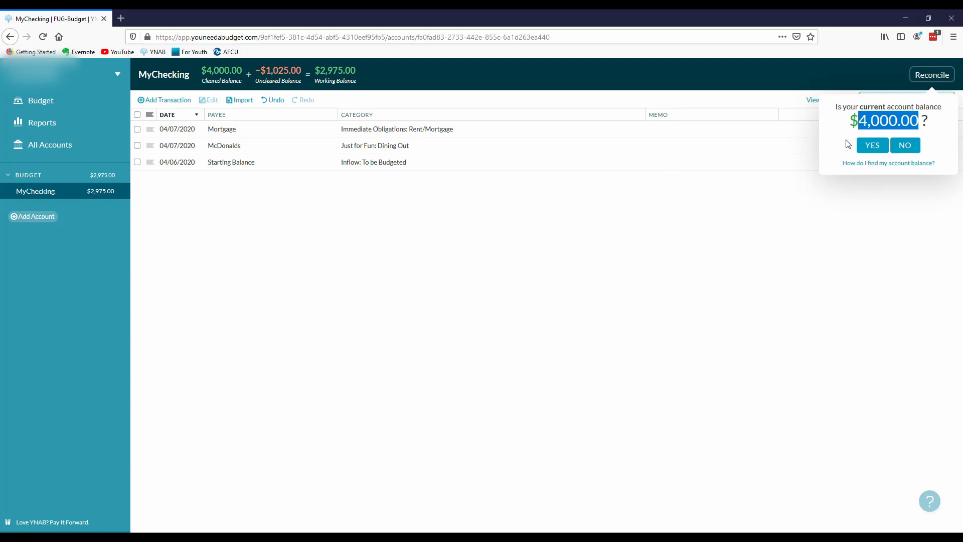
click(876, 146)
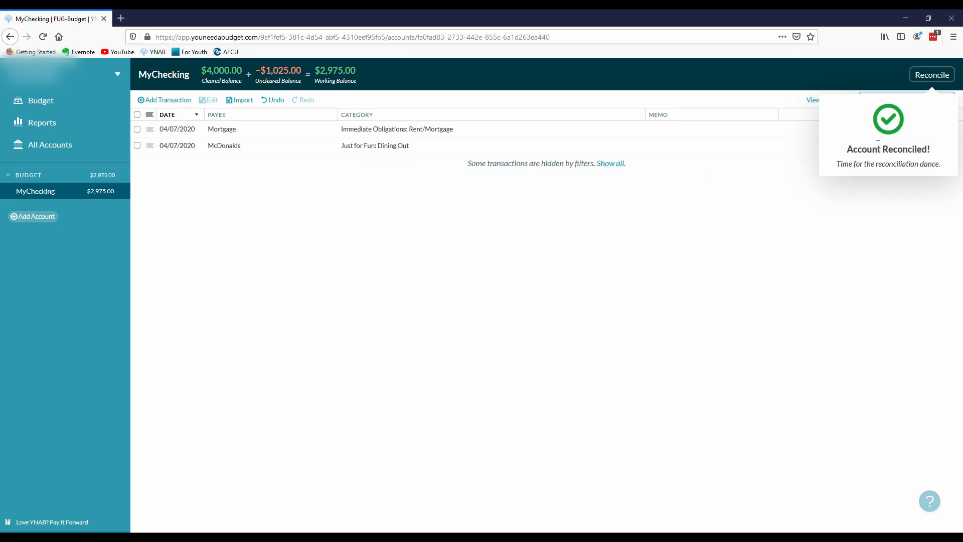